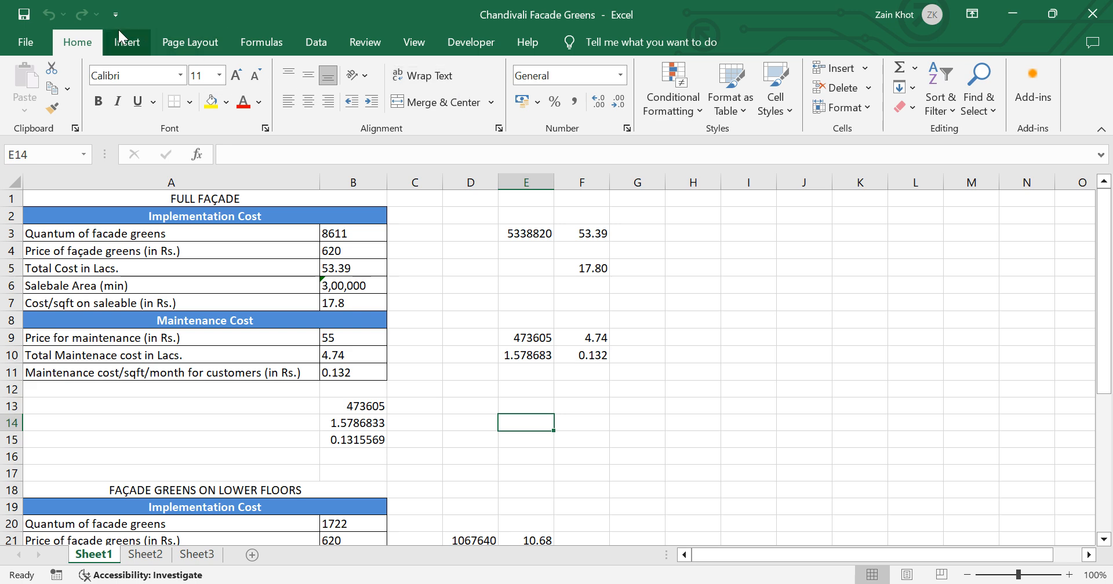
click(121, 46)
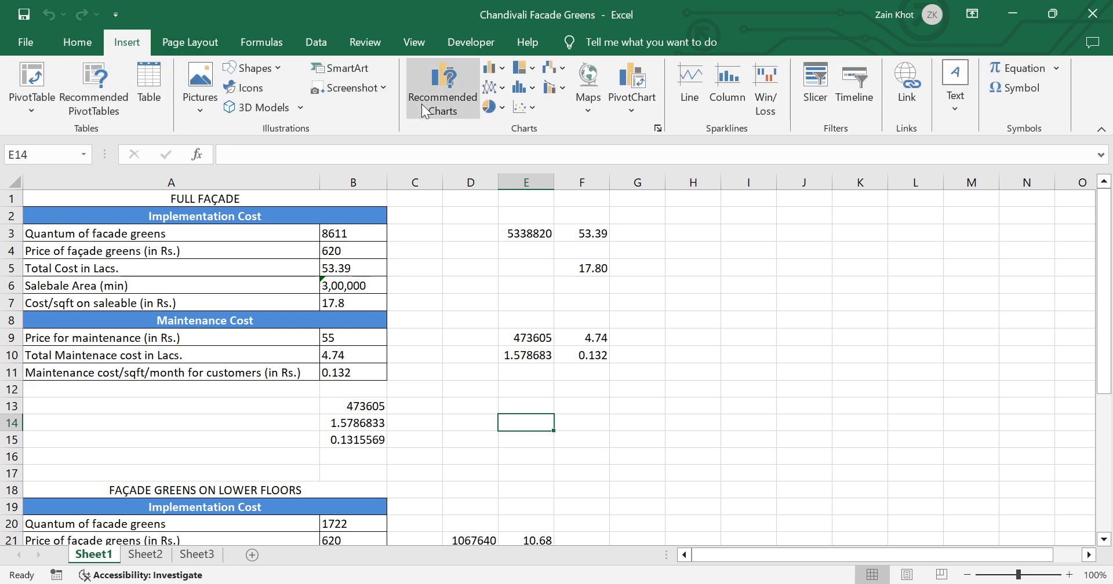
click(193, 41)
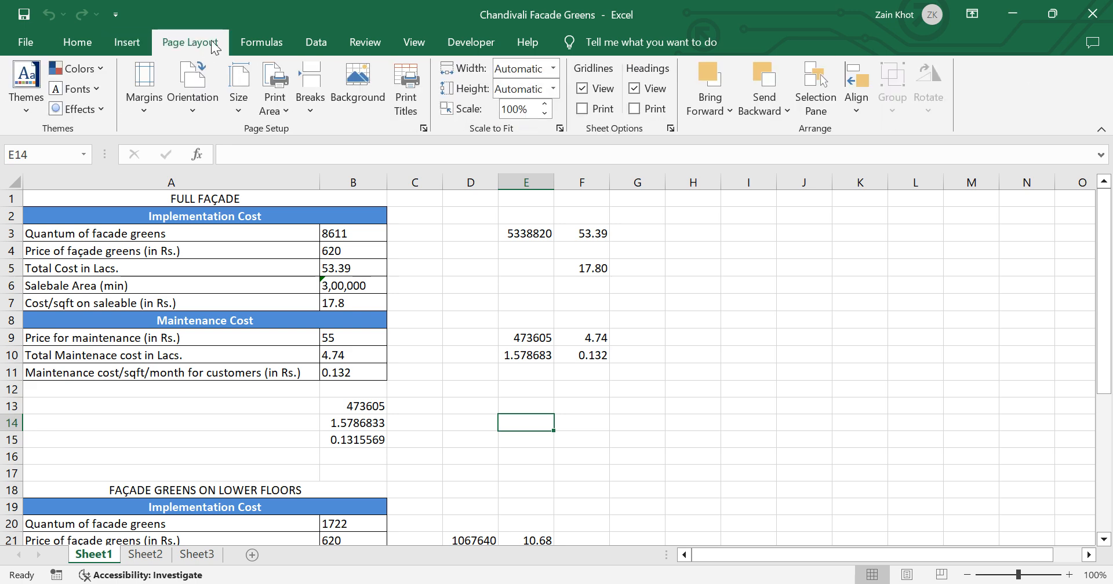
click(257, 40)
click(314, 44)
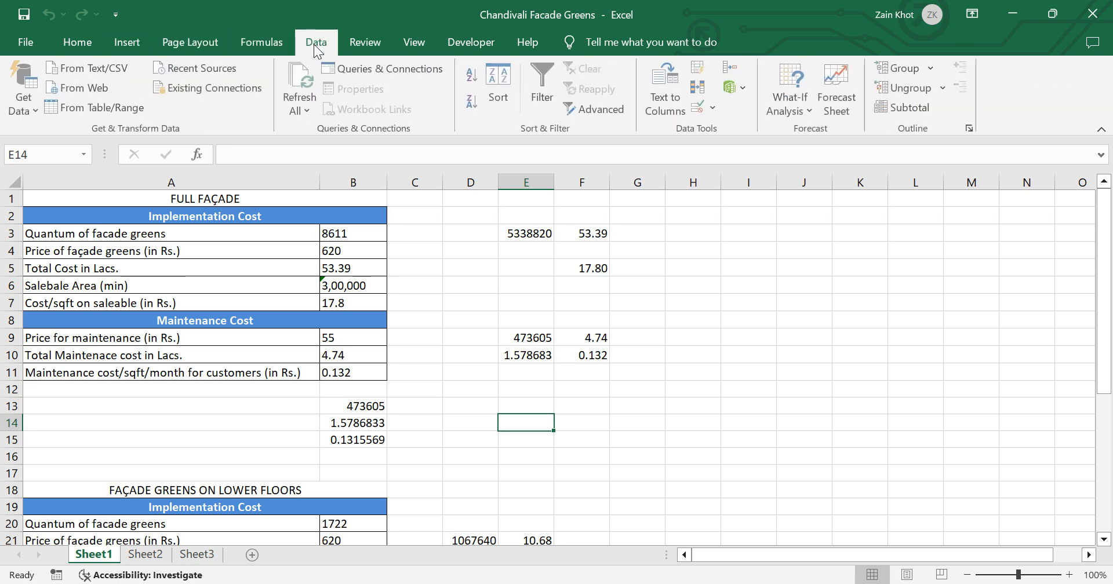
click(365, 44)
click(405, 44)
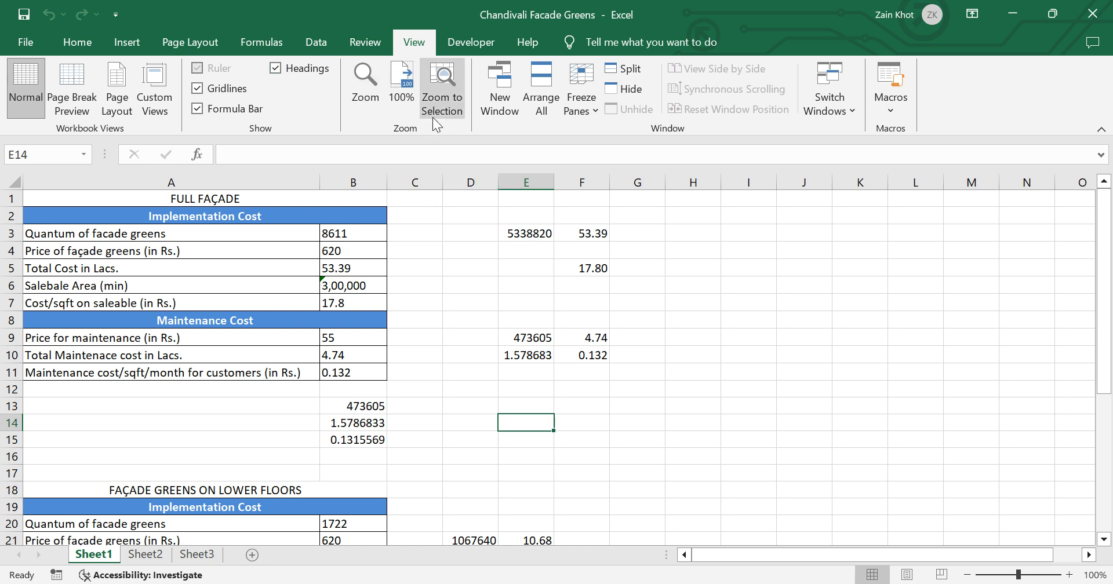
click(78, 47)
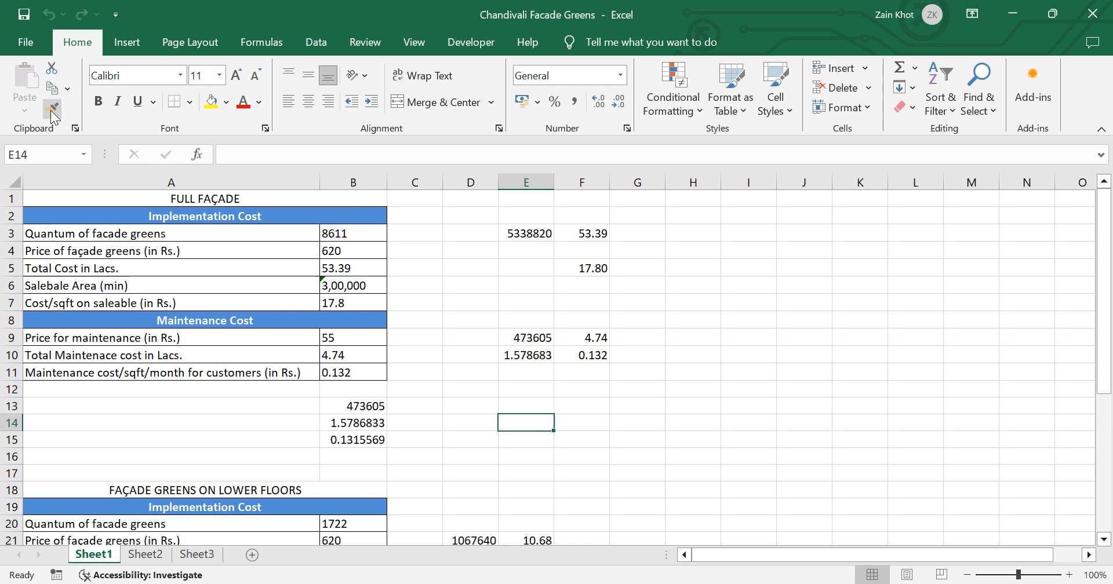
Step: Copy the first Implementation Cost header's formatting to the Quantum of facade greens row with Format Painter, and undo it
click(234, 219)
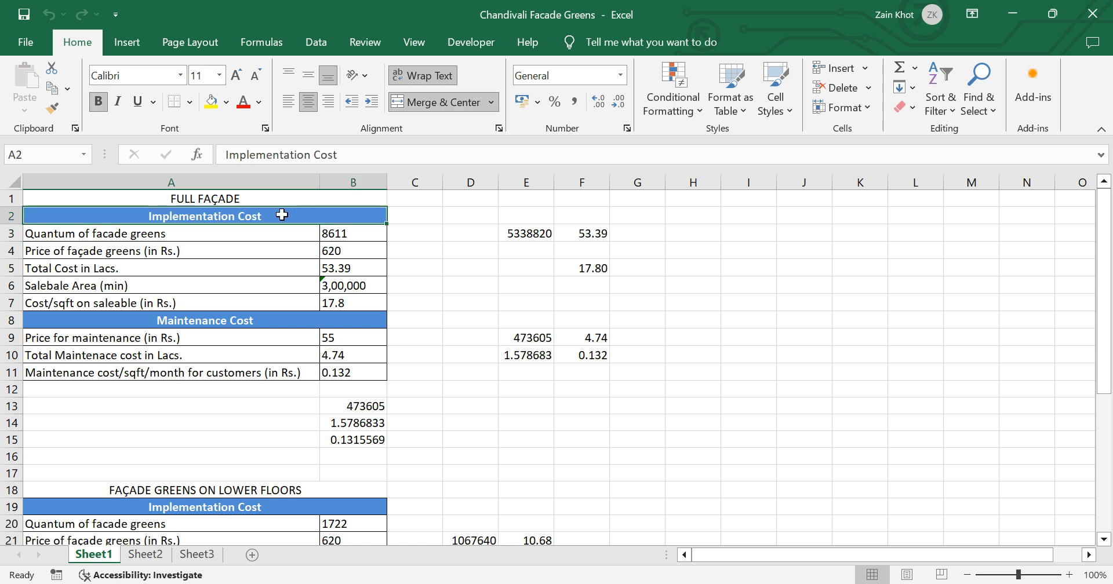
click(121, 236)
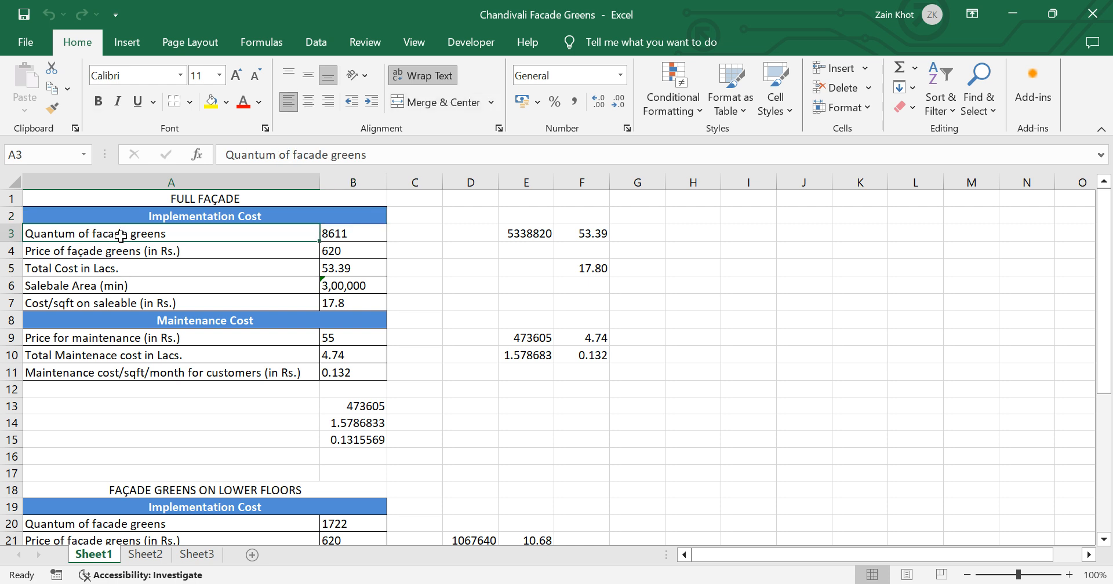
click(214, 219)
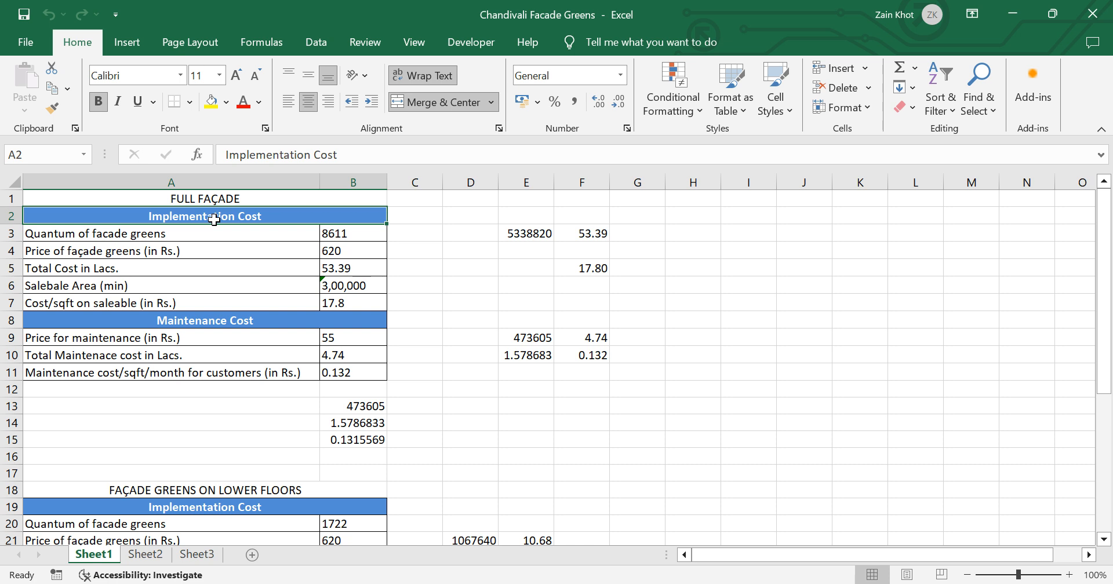
click(52, 105)
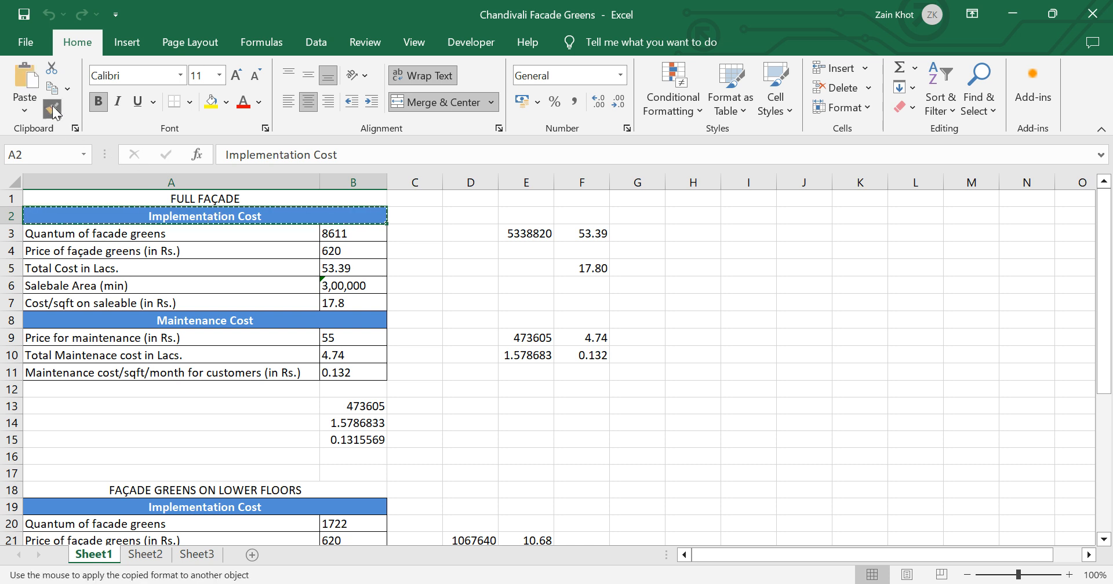
click(166, 232)
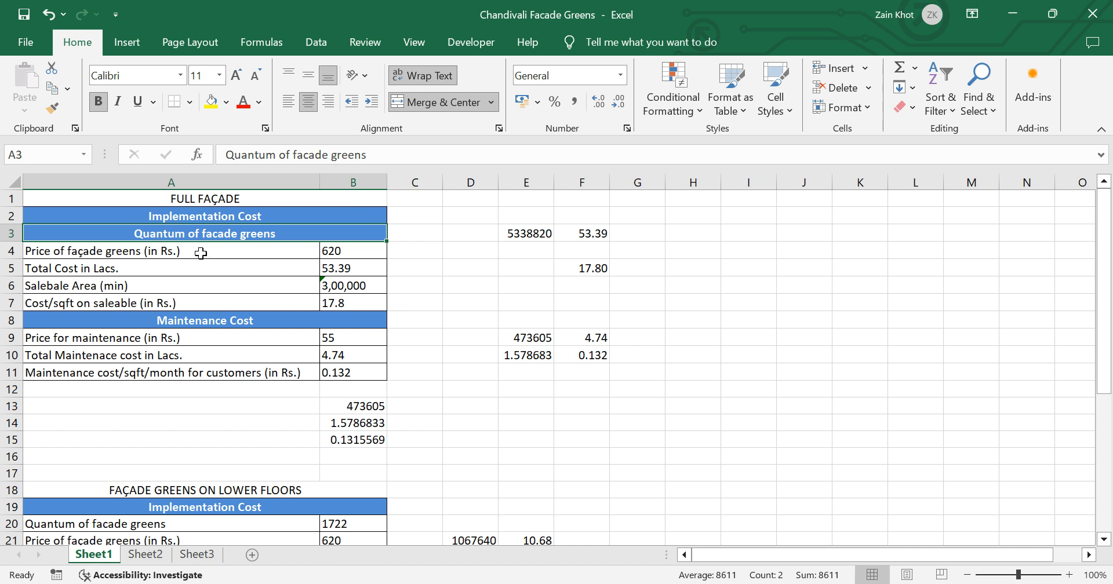
key(ctrl+z)
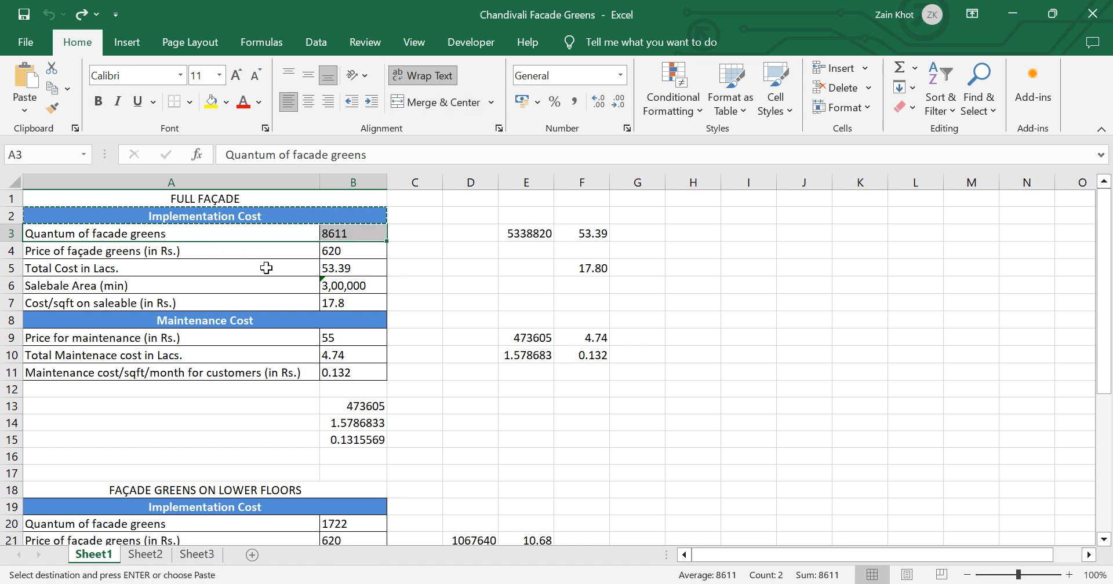
key(Escape)
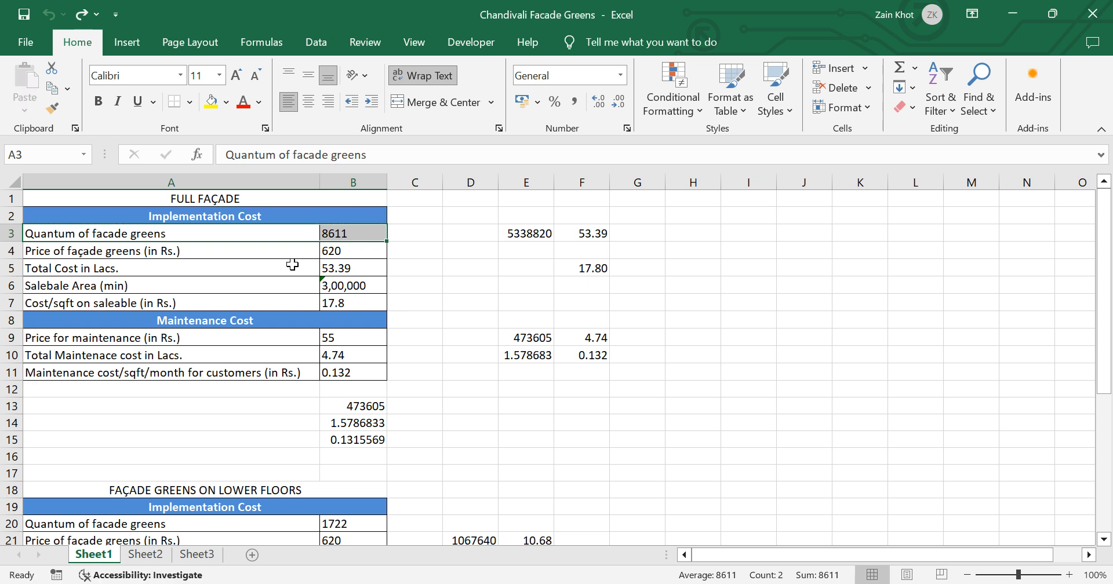
Step: Repeat the Format Painter copy from the header in cell A2 to cell A3, and undo it
click(267, 220)
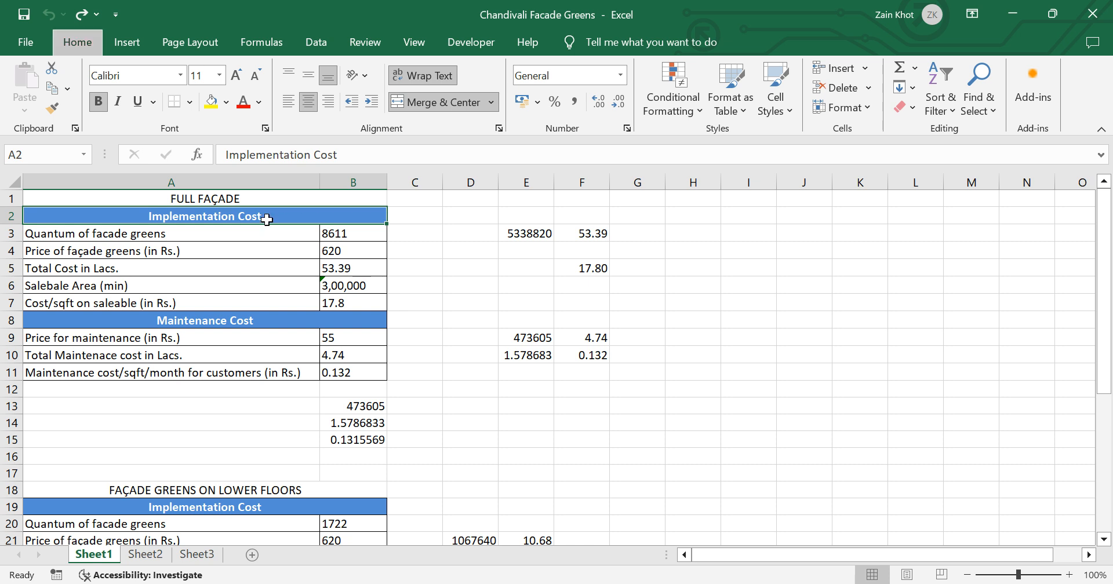
key(alt+h)
key(f)
key(p)
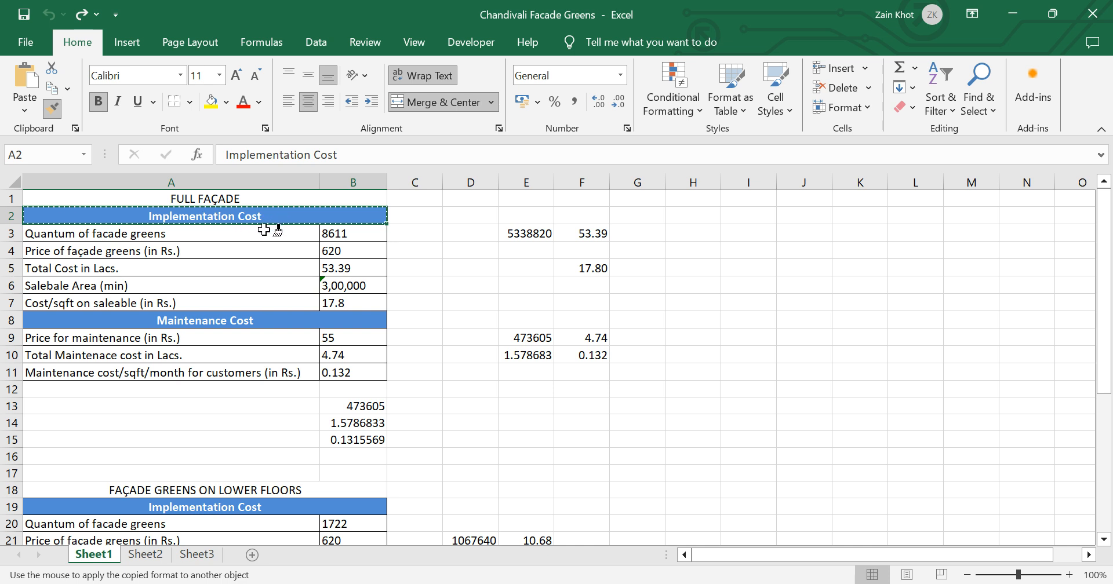
click(262, 235)
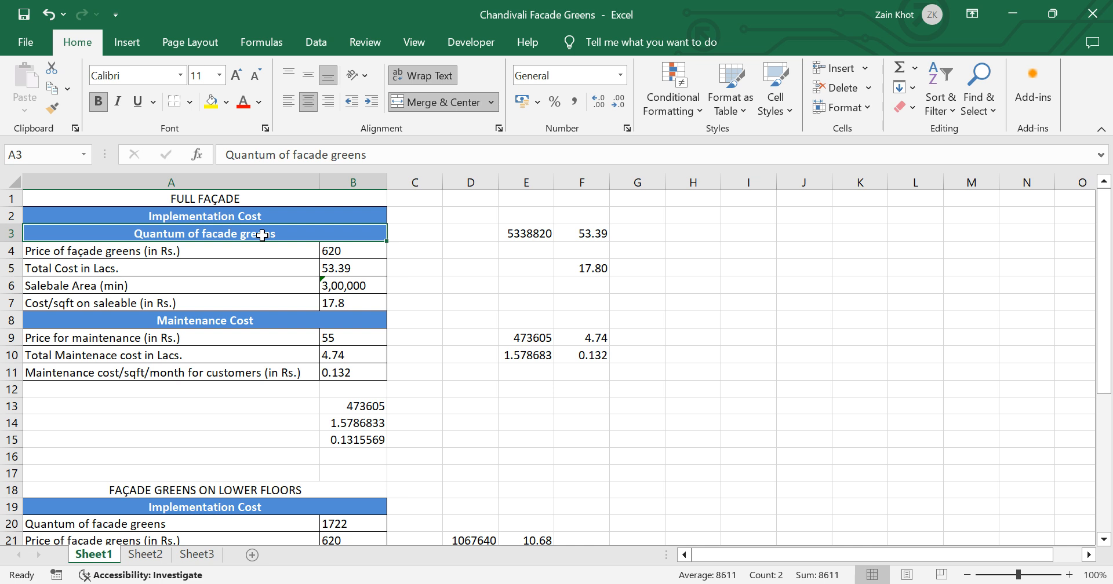
key(ctrl+z)
key(Escape)
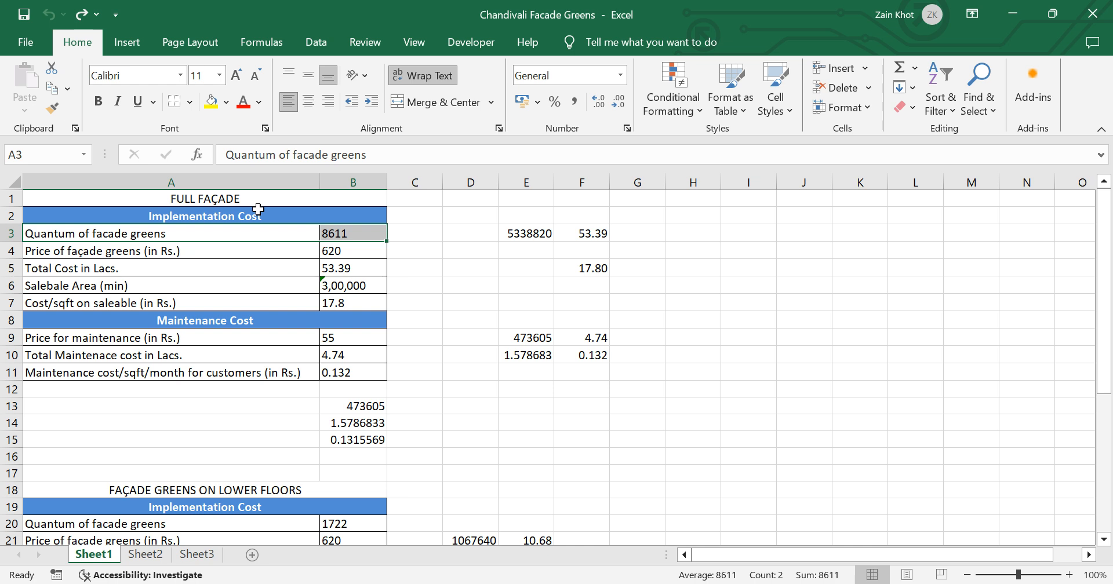
Step: Paint the blue header formatting of row 2 onto the row 3 table cells once more, and undo it
click(258, 210)
click(51, 109)
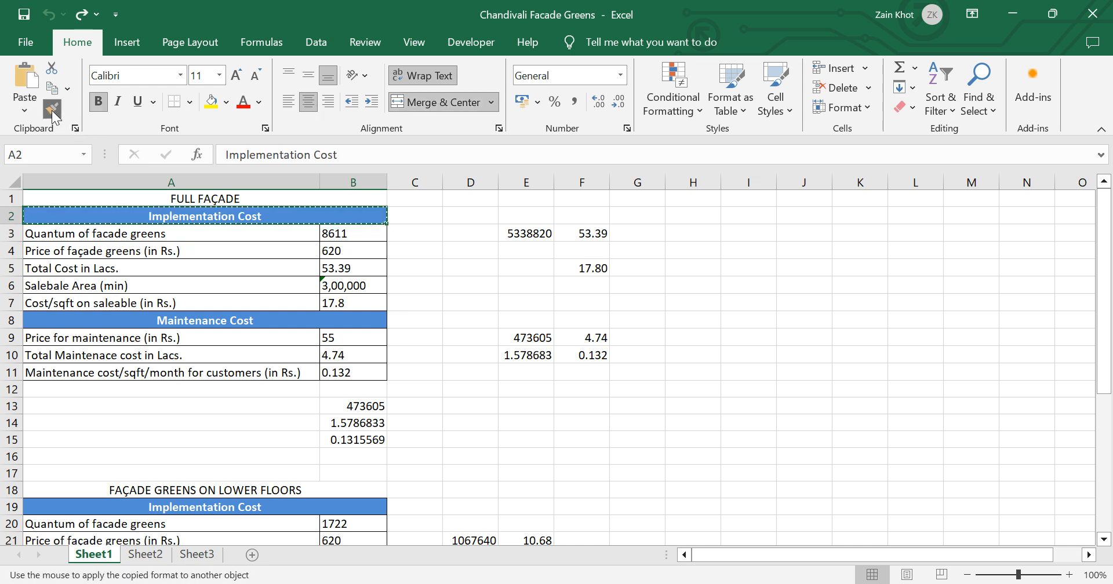
click(184, 235)
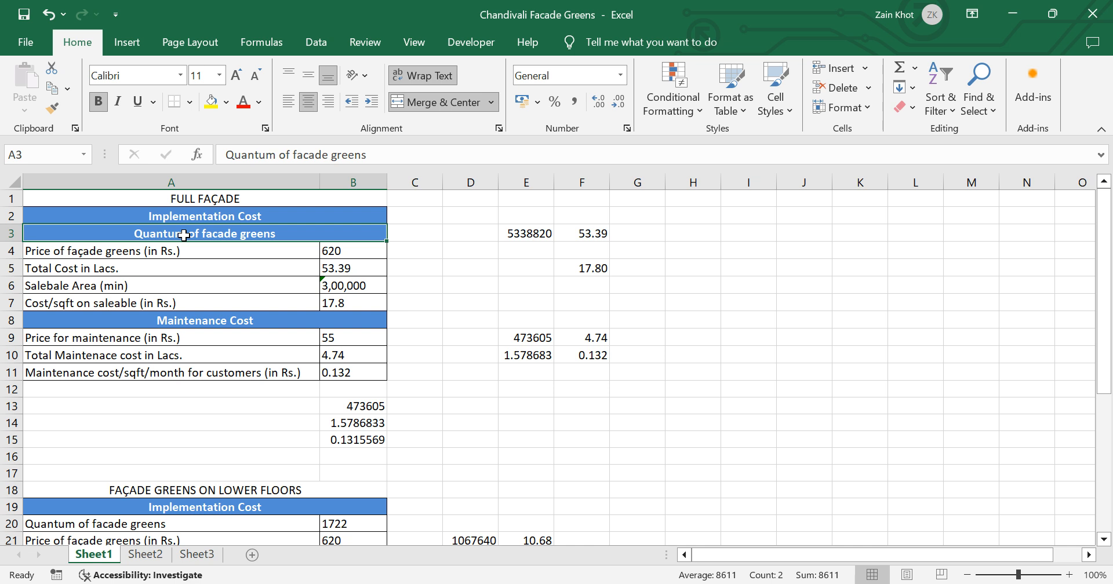
key(ctrl+z)
key(Escape)
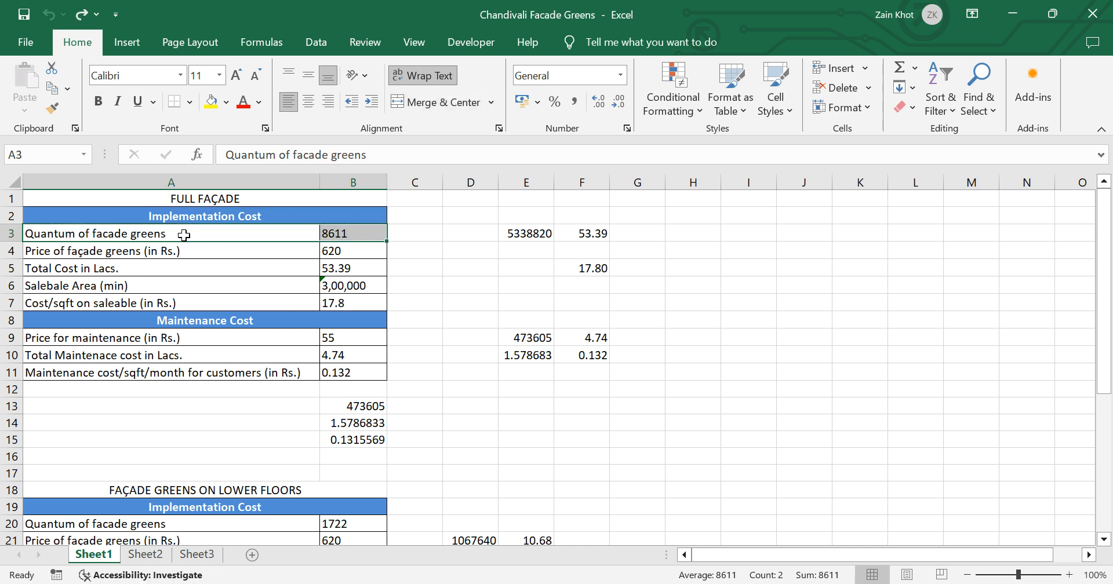
Step: Reselect the Implementation Cost header in A2, apply its merged bold style to A3:B3 with Format Painter, and undo the change
key(Up)
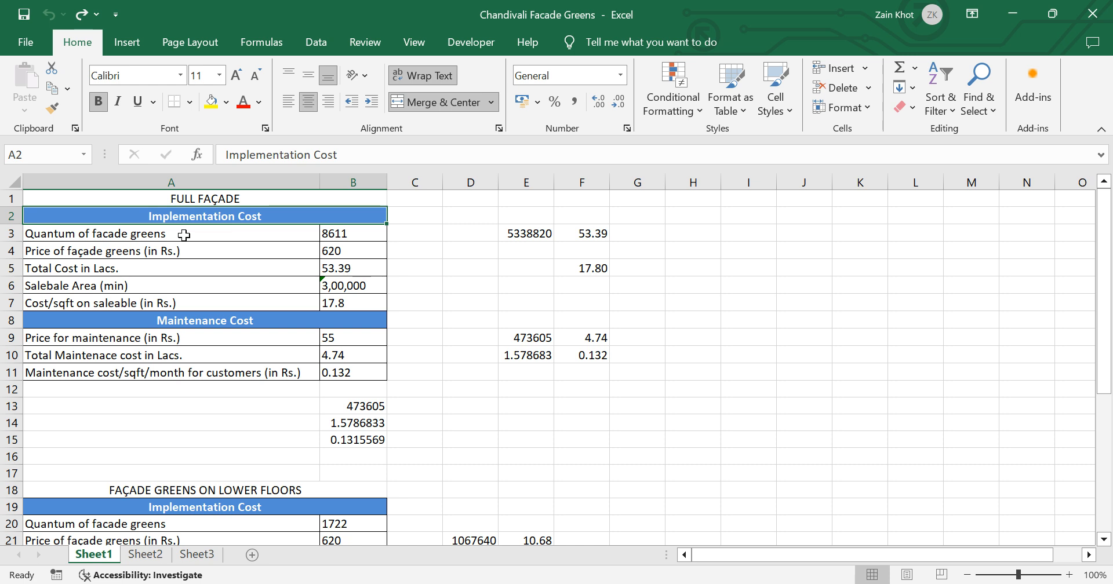
click(433, 219)
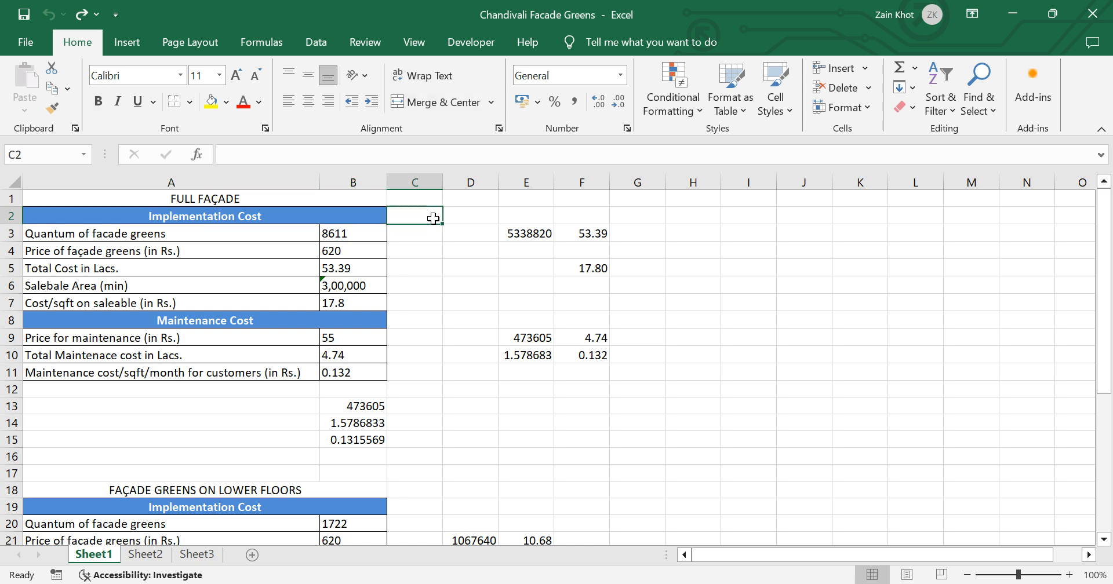
click(320, 218)
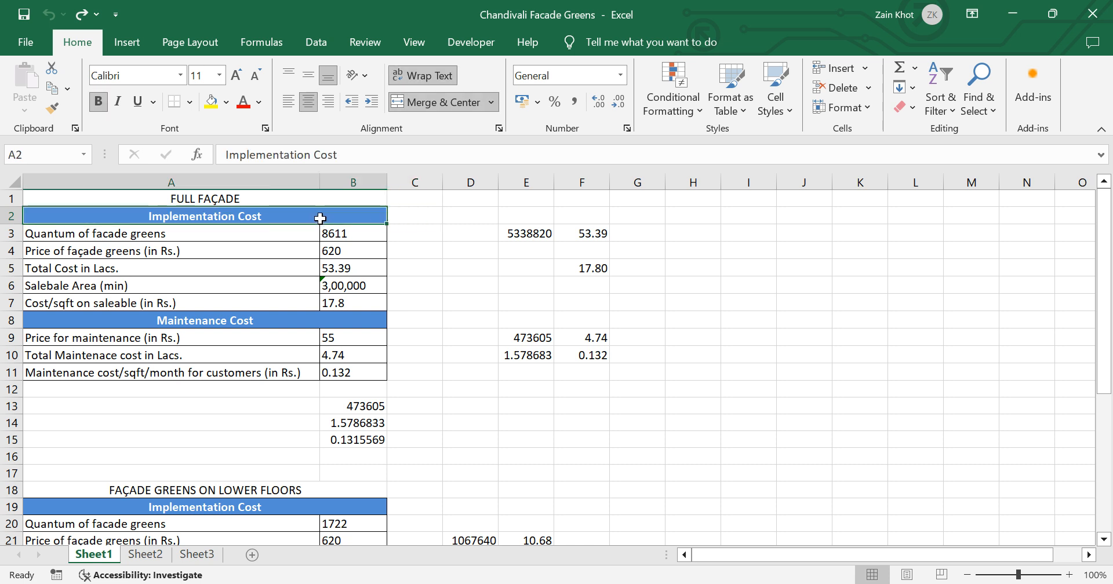
key(alt+h)
key(f)
key(p)
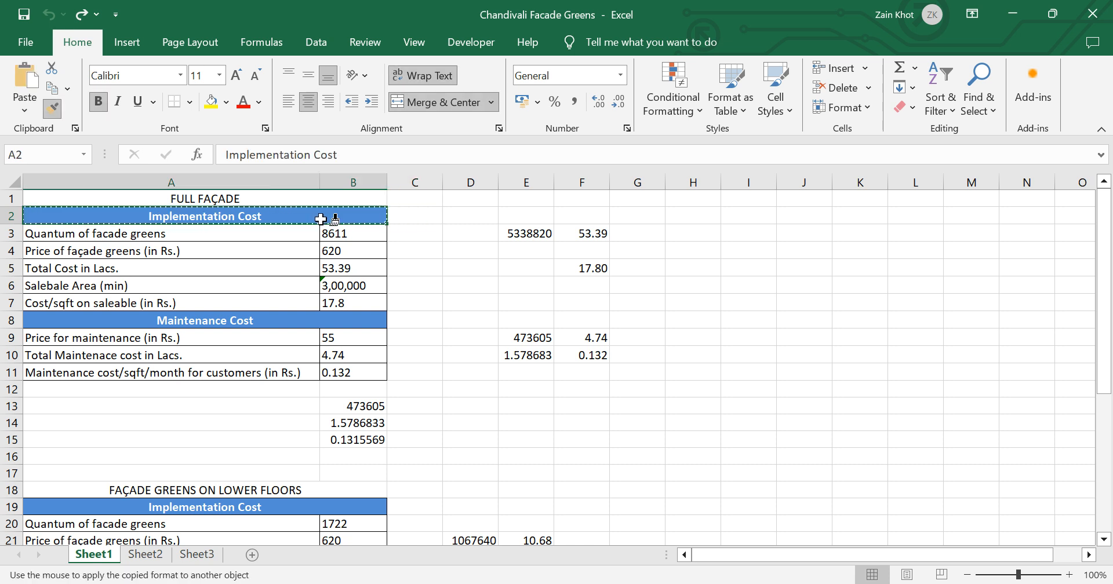
click(268, 235)
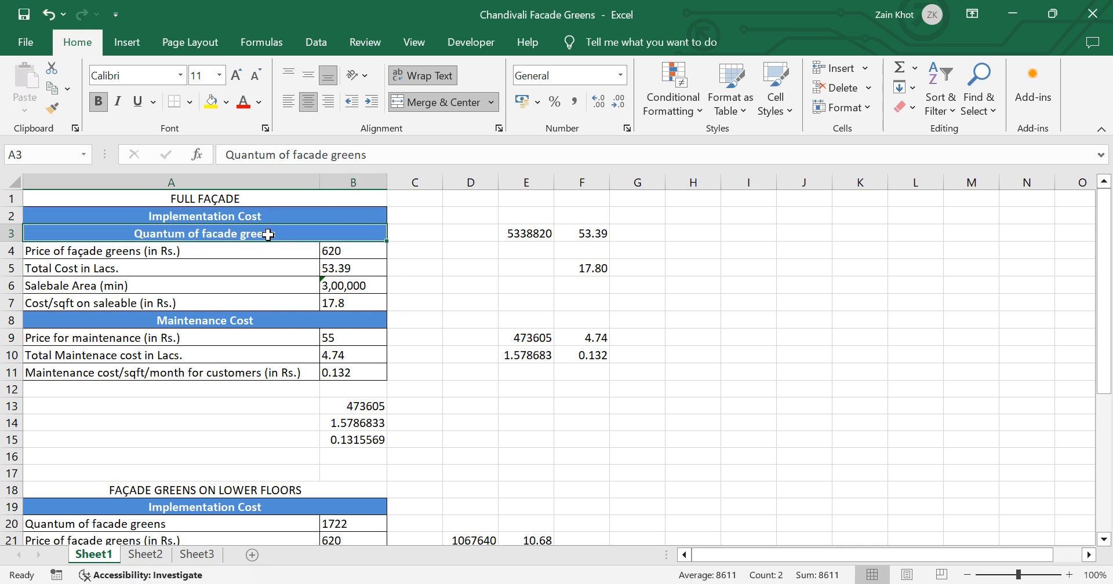
key(ctrl+z)
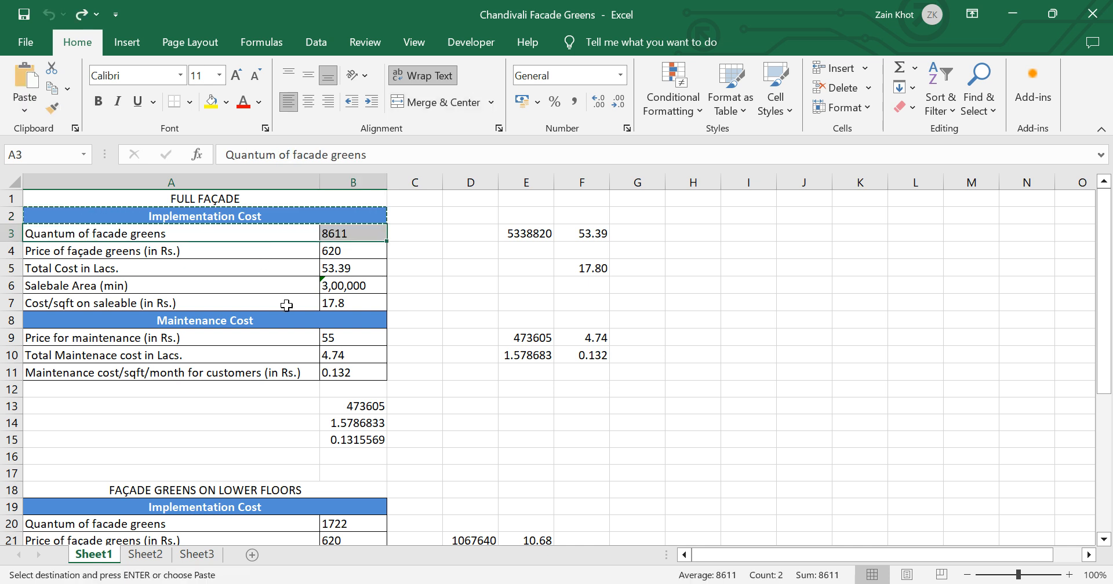
key(Escape)
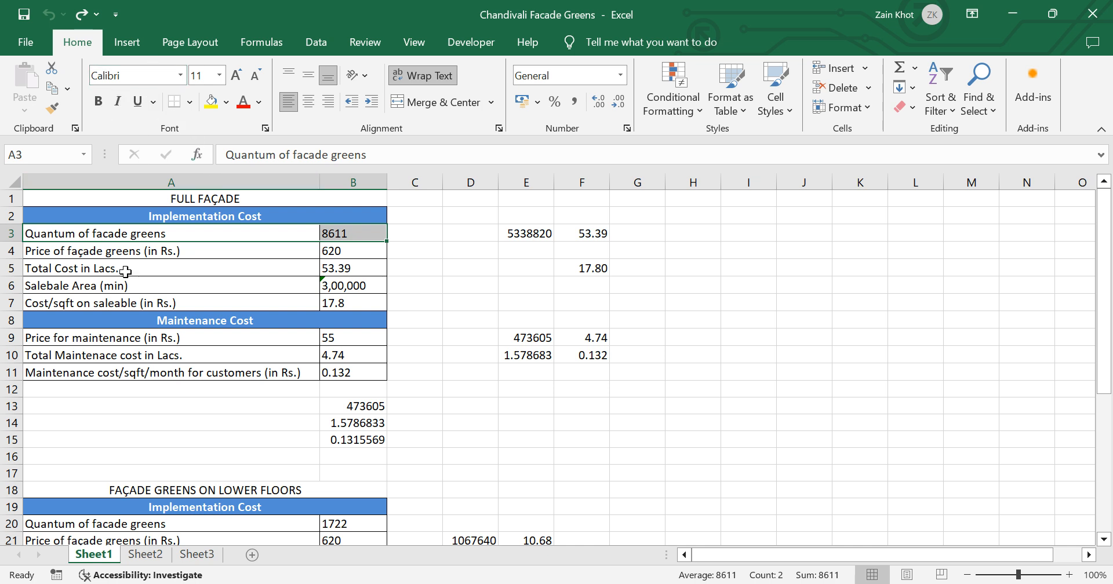
Step: Try italics and a larger font size on cells A3:B3, restoring regular text at size 11
click(121, 105)
click(121, 104)
click(237, 75)
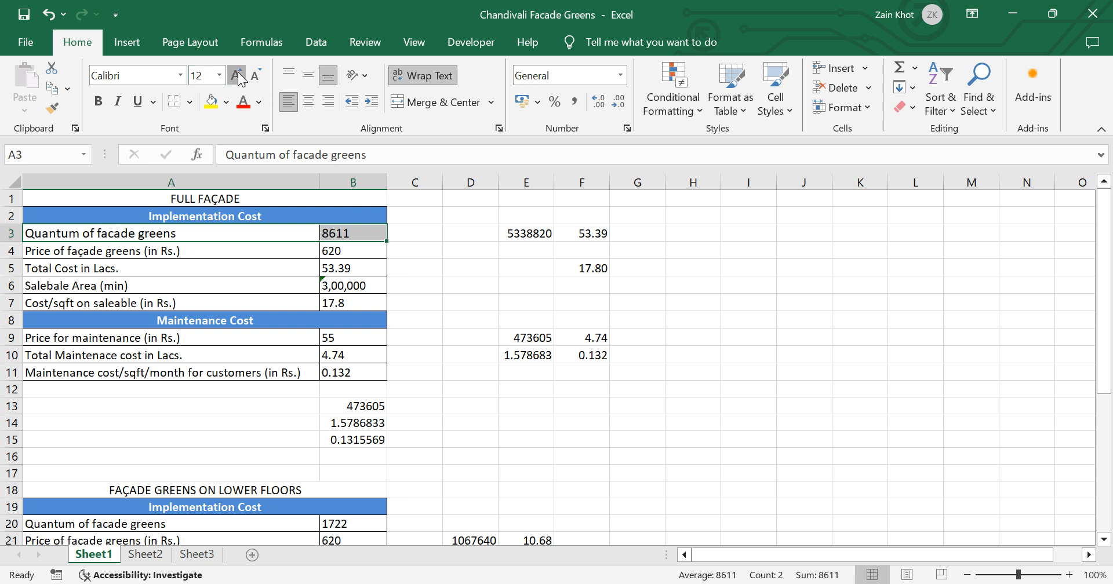
click(237, 76)
click(264, 75)
click(264, 74)
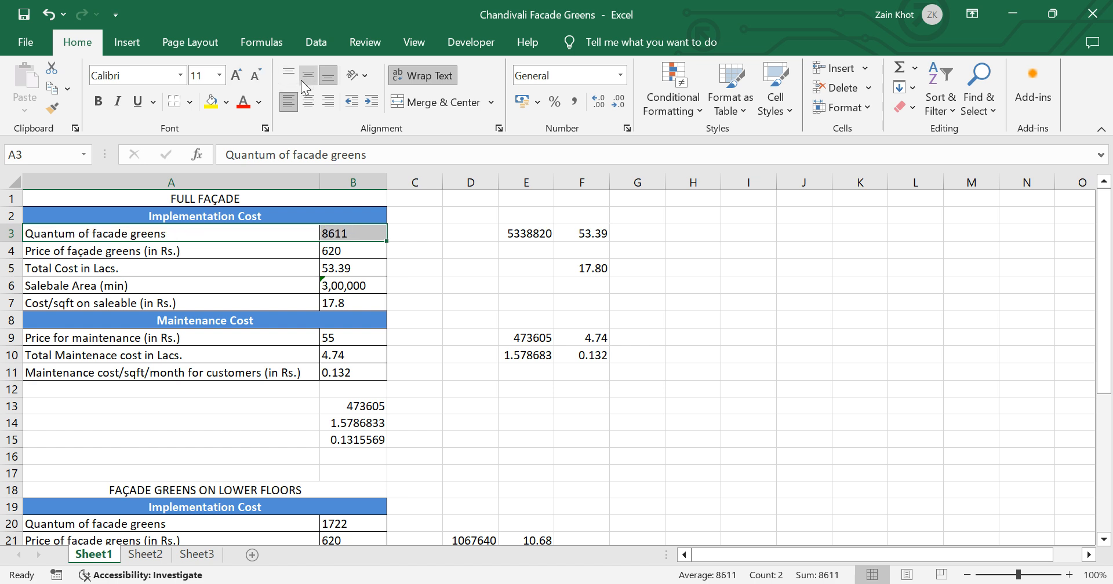
Step: Preview a light blue font colour and a blue fill on cells A3:B3 without applying either
click(261, 107)
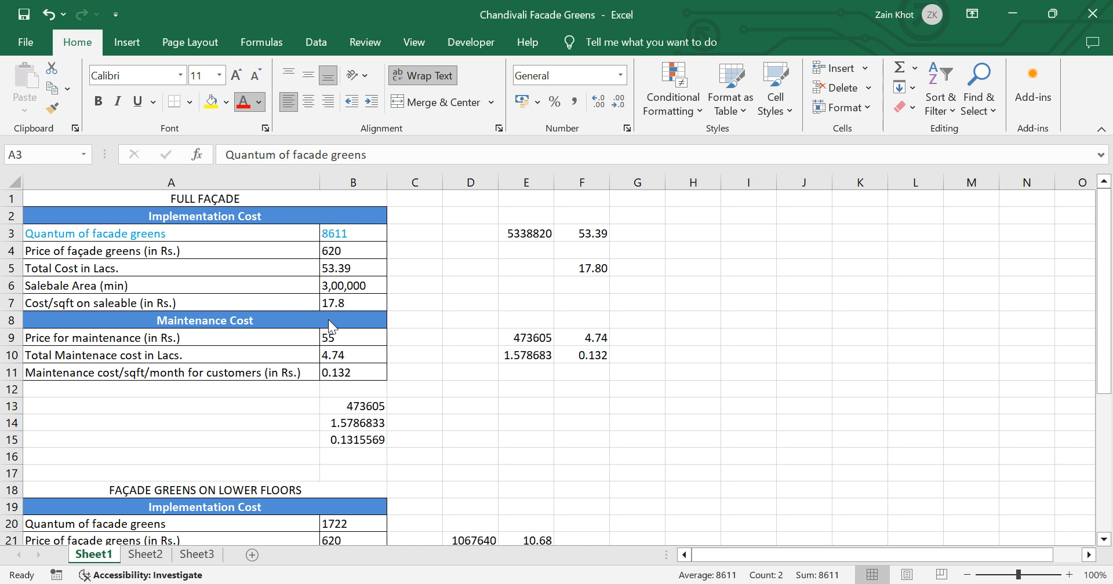
click(226, 102)
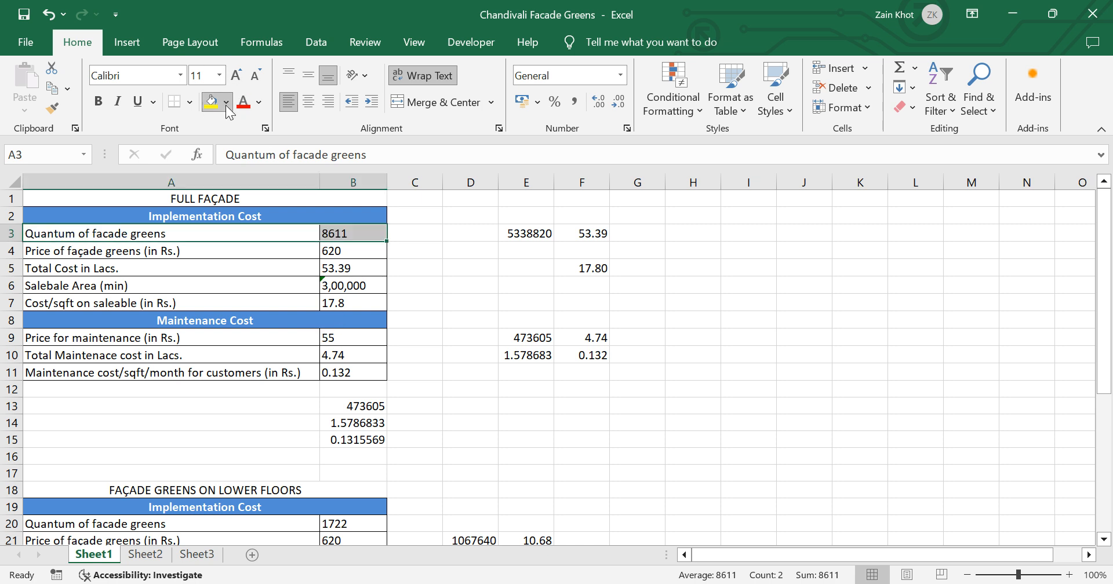
click(245, 171)
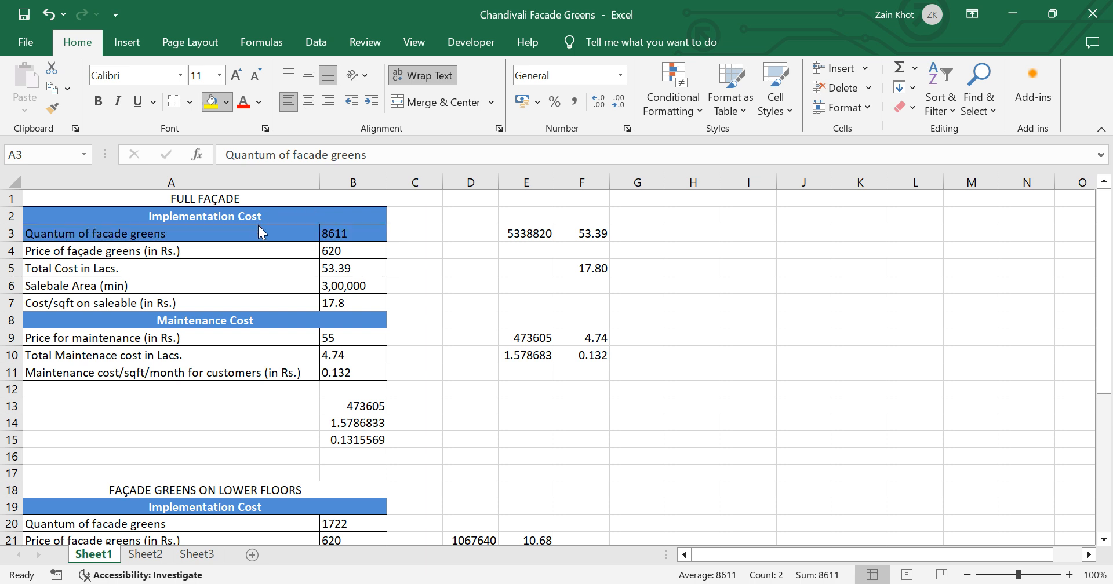
click(235, 109)
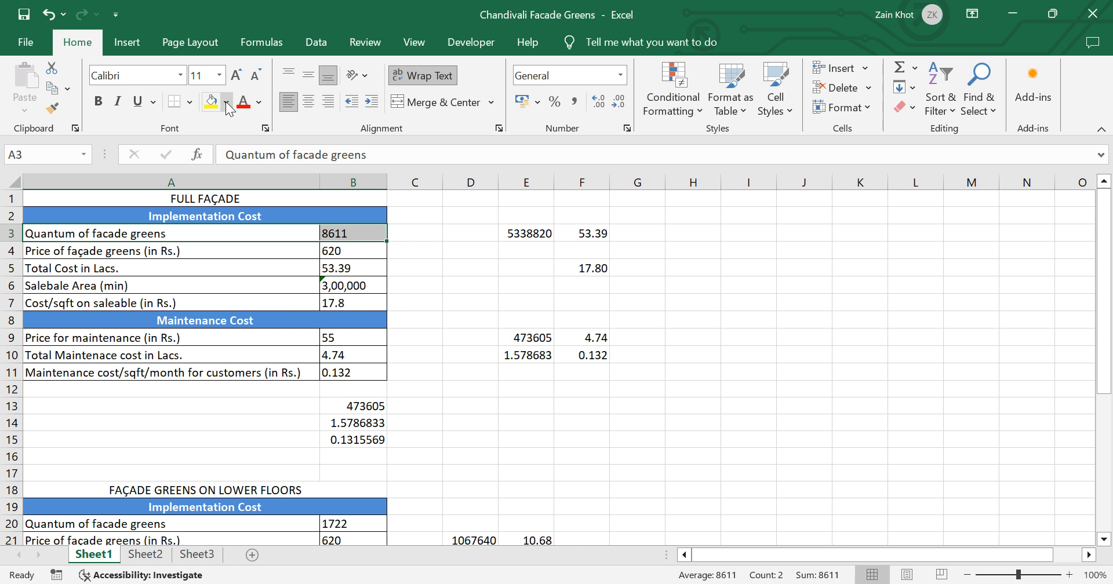
Step: Preview a dark red fill on cells A3:B3 and dismiss the fill colour choices
click(229, 109)
click(227, 103)
click(228, 103)
key(h)
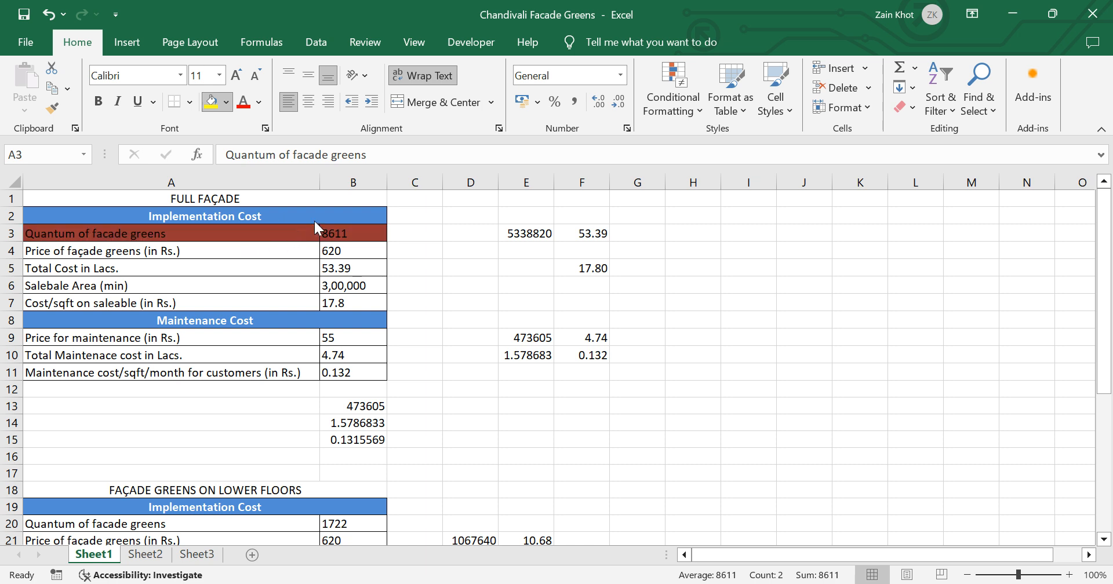
key(Escape)
key(Escape)
key(Escape)
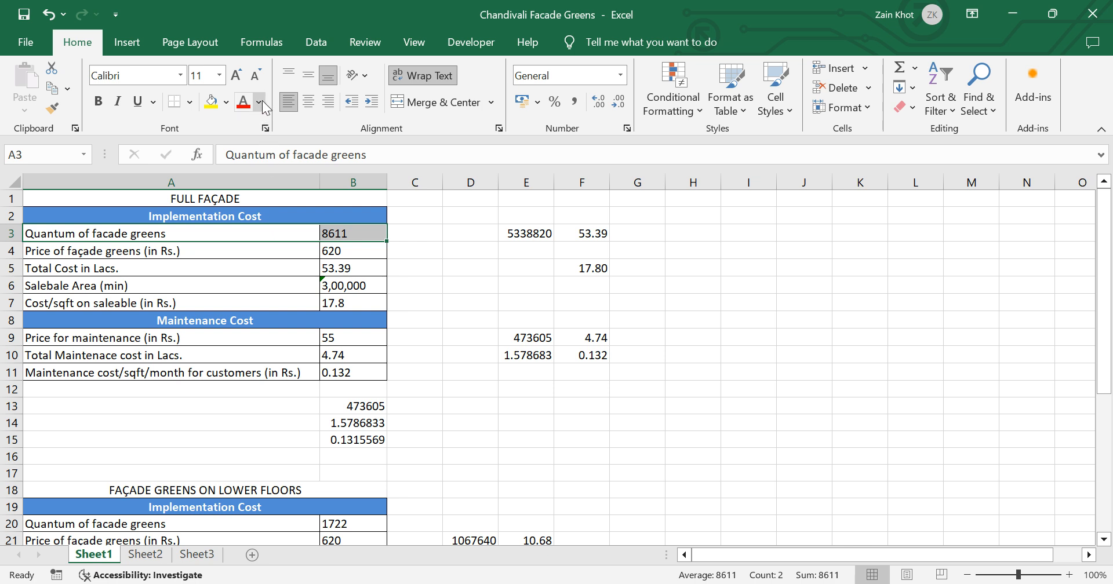
Step: Preview light orange and light red font colours on cells A3:B3 without applying them
click(262, 100)
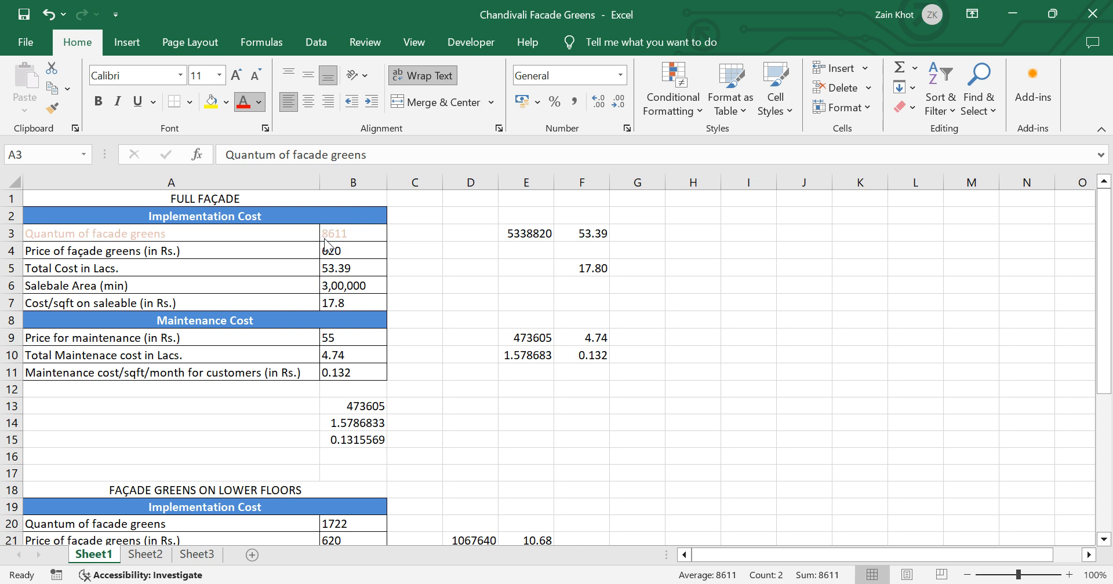
key(Escape)
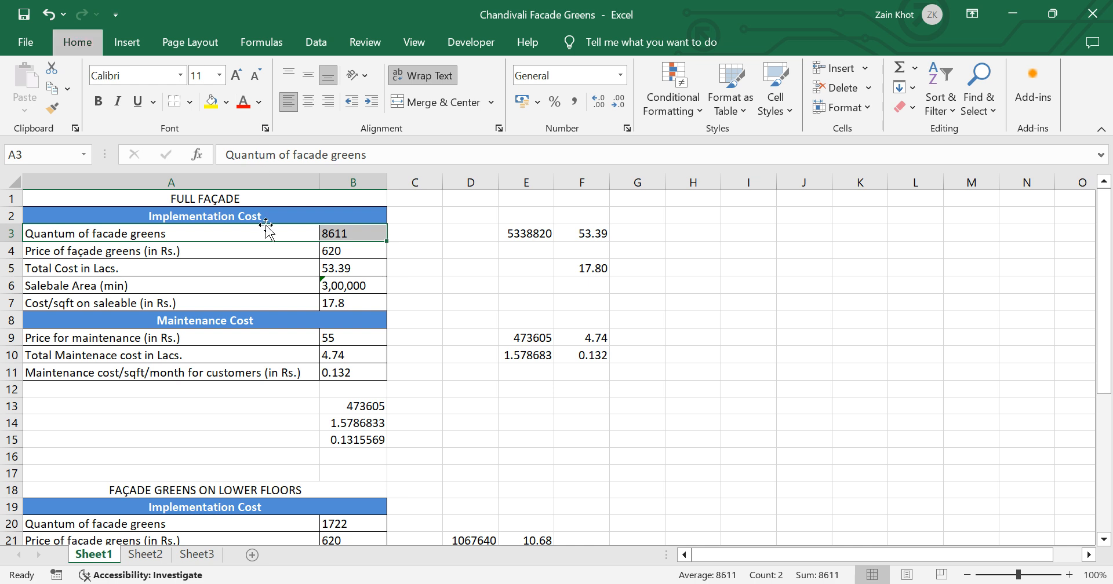
key(f)
key(c)
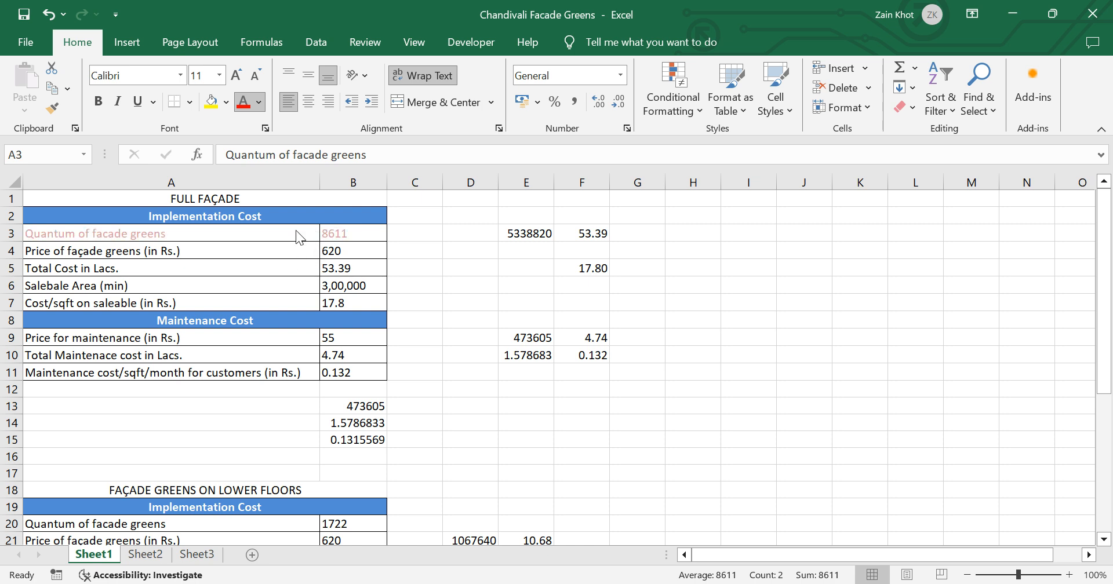
key(Escape)
key(Escape)
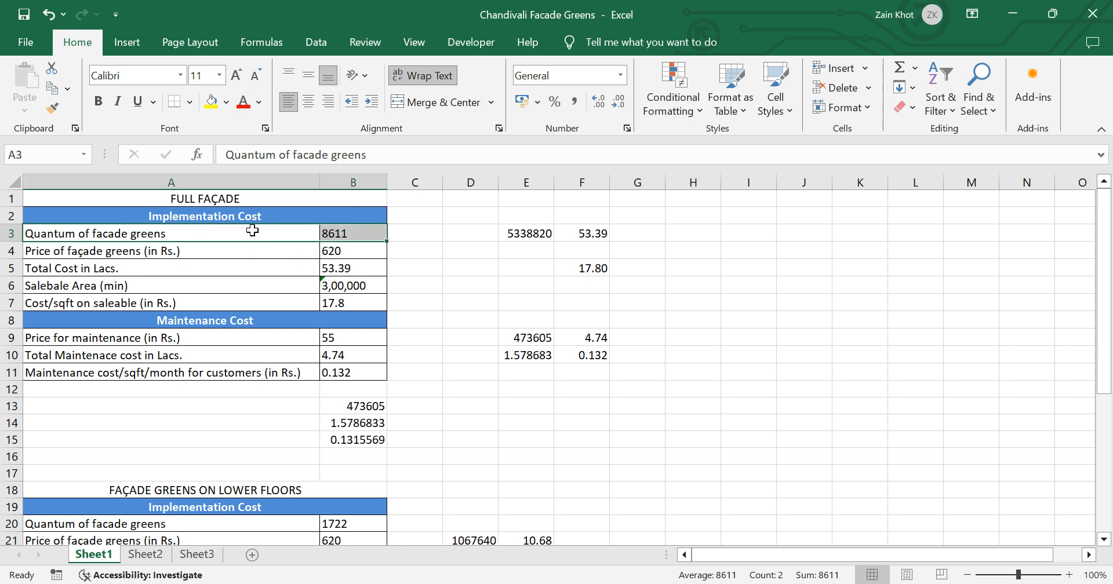
Step: Preview a dark blue fill on cells A3:B3 and dismiss the choices without applying it
key(alt+h)
key(h)
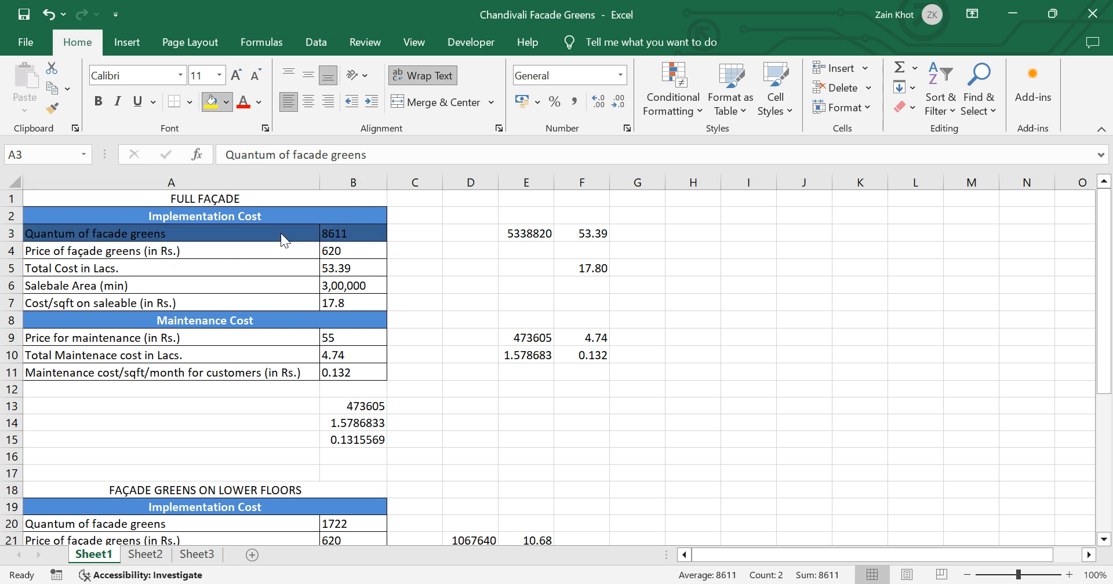
key(Escape)
key(Escape)
key(Escape)
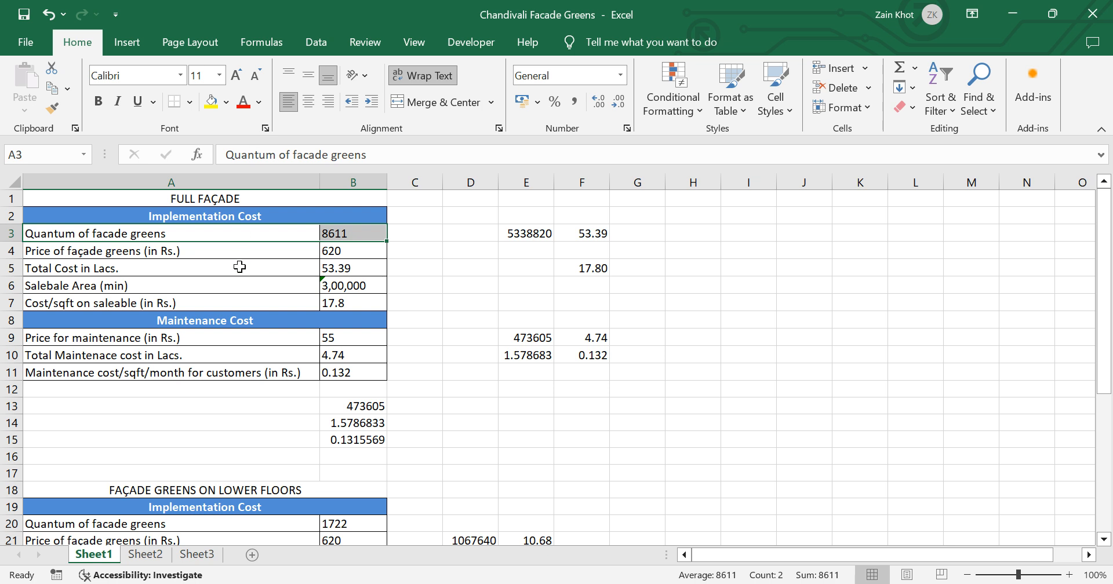
Step: Display the font colour choices for cells A3:B3 once more and close them without picking a colour
key(alt)
key(h)
key(f)
key(c)
key(Escape)
key(Escape)
Step: Try centre and right horizontal alignment on cells A3:B3, and return them to left alignment
click(306, 108)
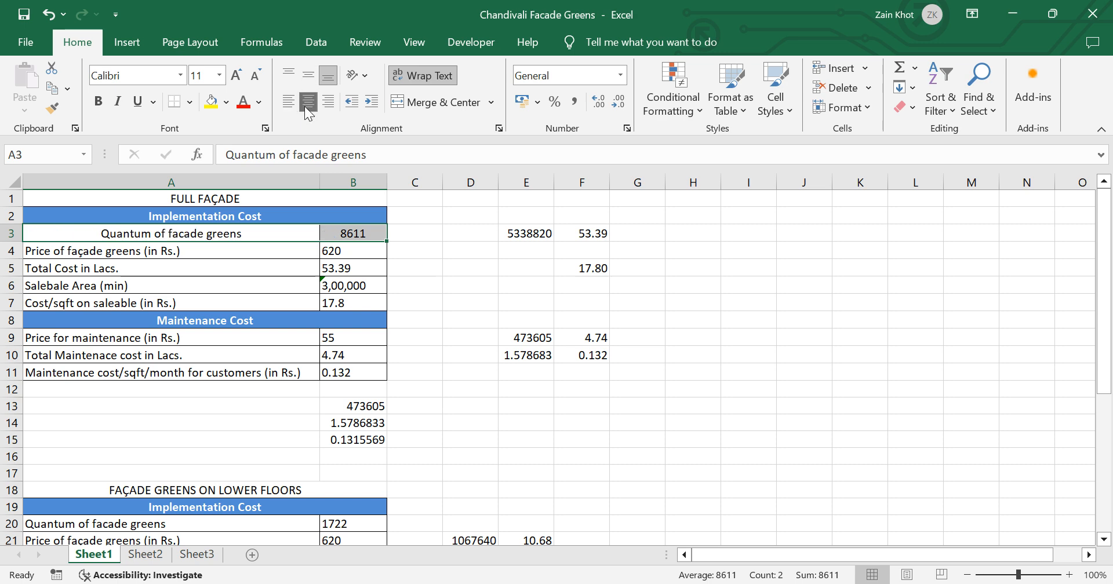
click(327, 102)
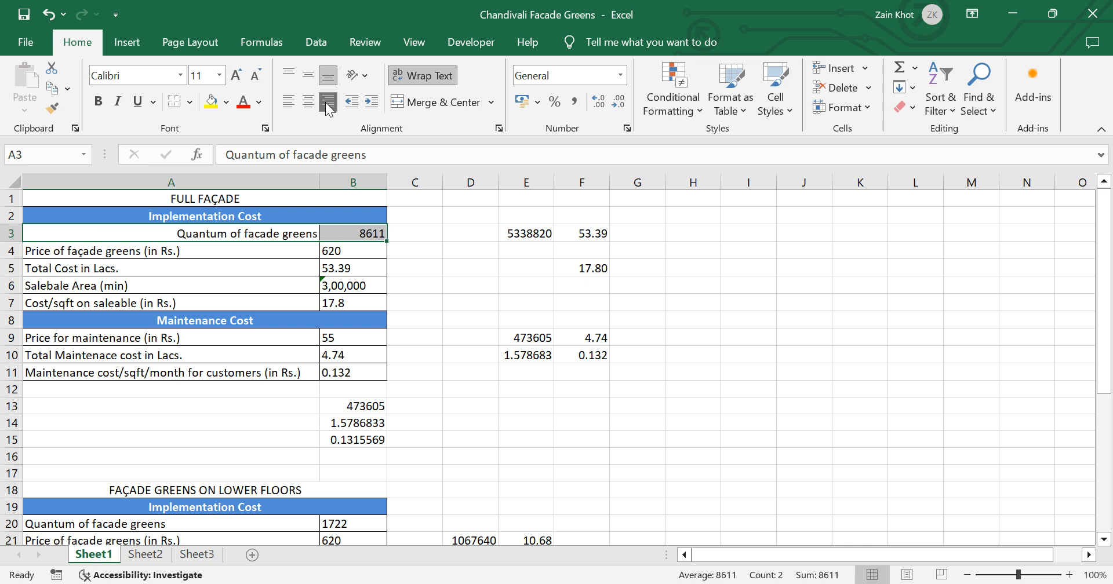
click(289, 103)
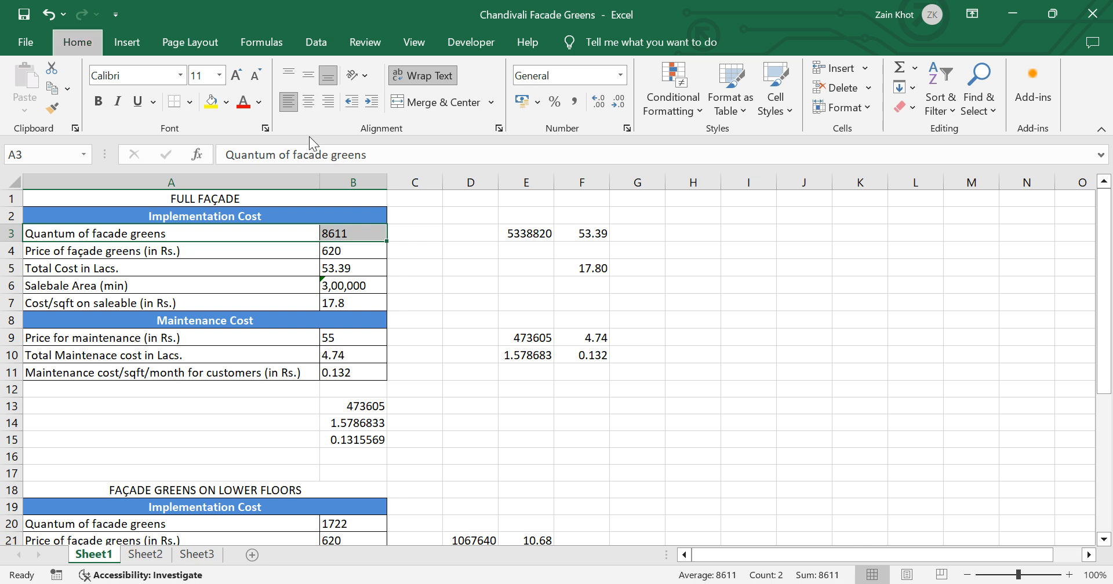
Step: Repeat the centre, right and left horizontal alignments on cells A3:B3 using the keyboard-driven ribbon commands
key(alt+h)
key(a)
key(c)
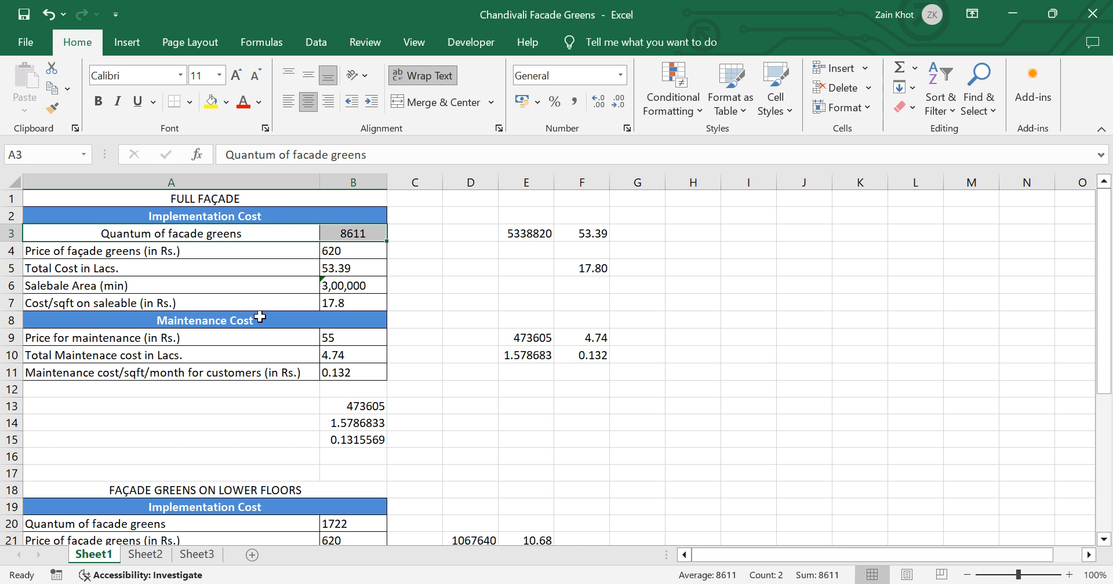
key(alt)
key(h)
key(a)
key(r)
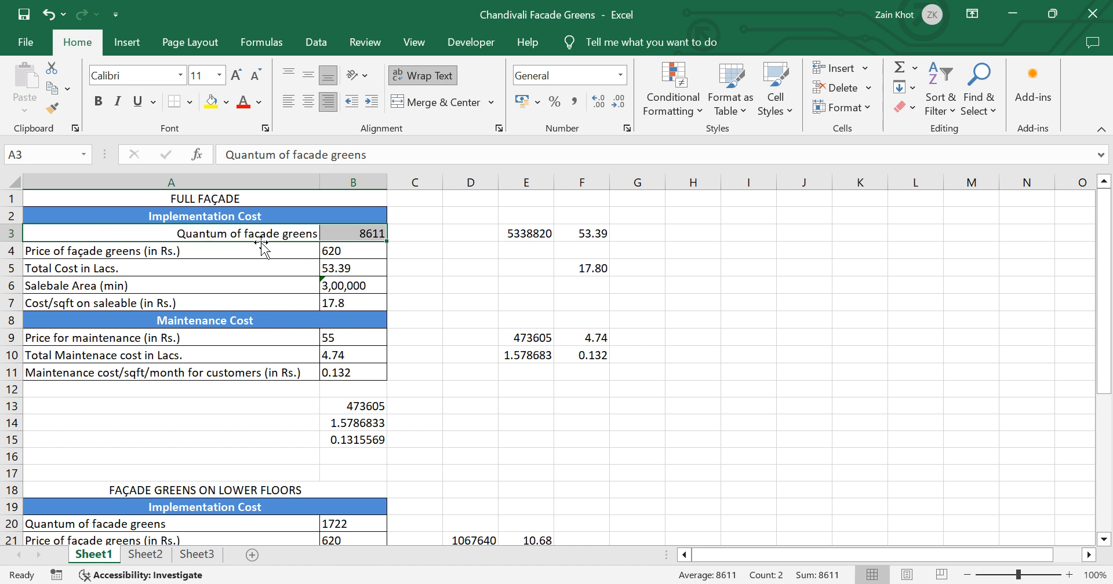
key(alt)
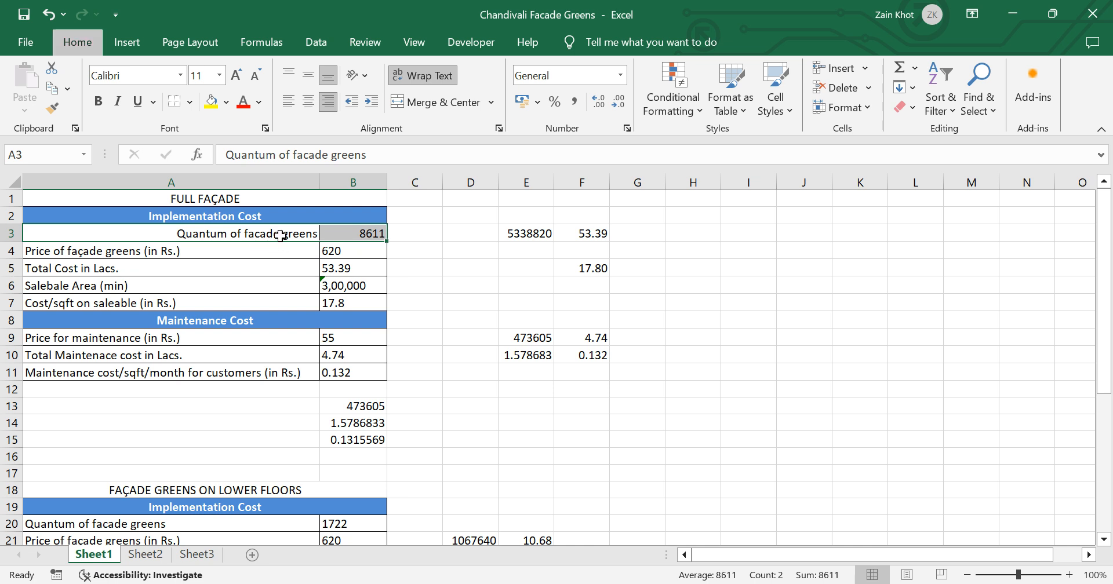
key(h)
key(a)
key(l)
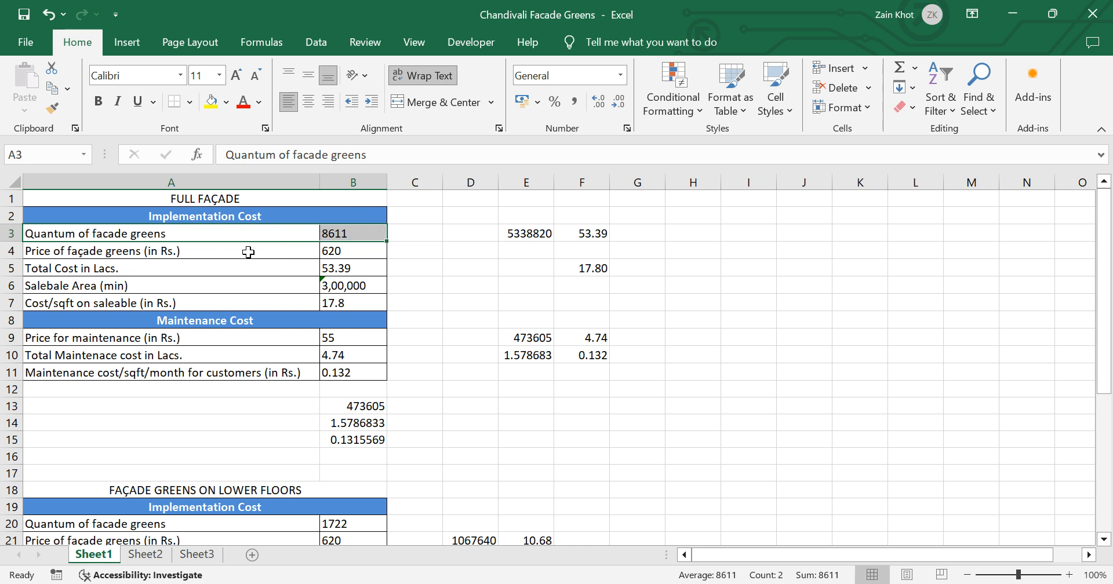
Step: Increase the height of row 3 to about four times its size and select cells A3:B3
click(253, 246)
click(258, 234)
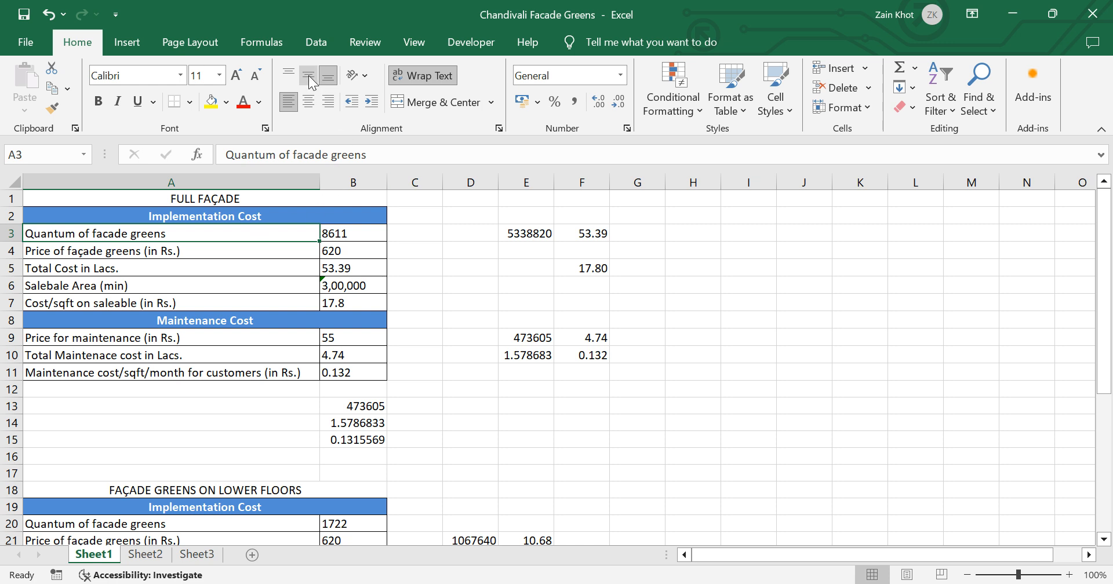
drag(25, 241, 27, 293)
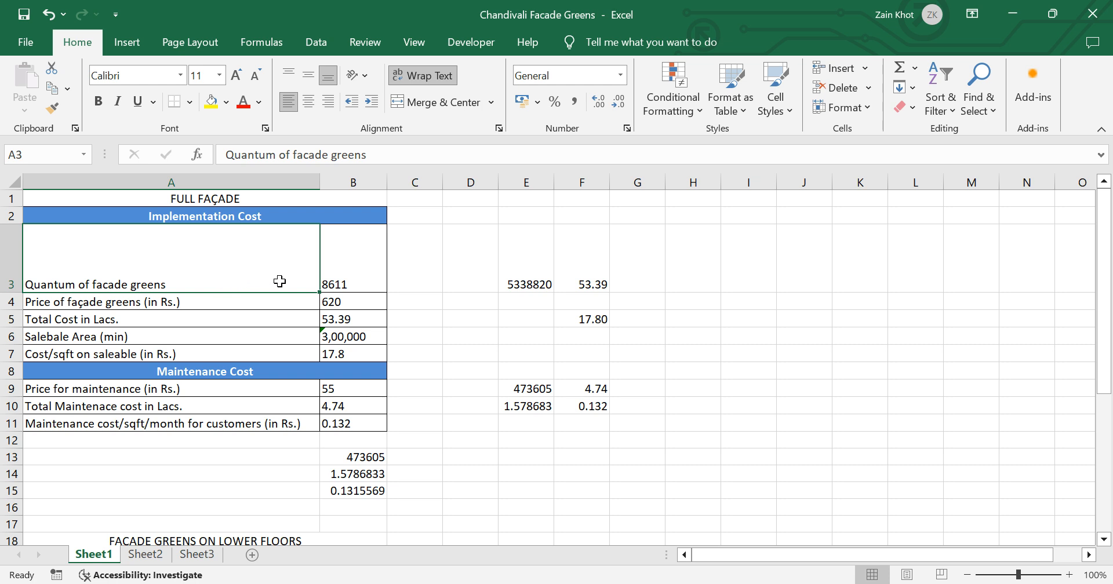
key(shift+Right)
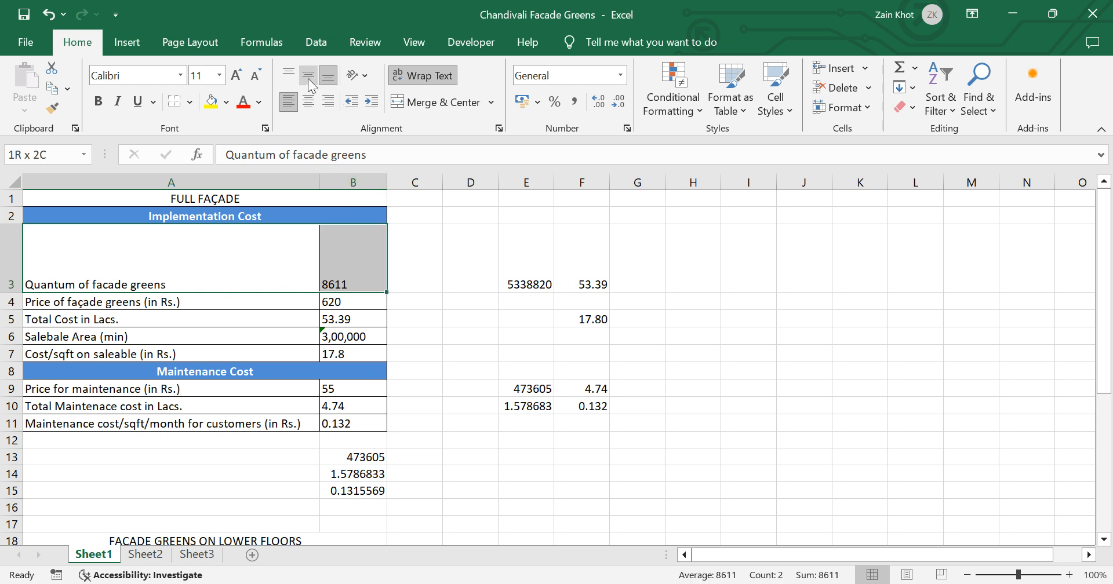
Step: Try middle, top and bottom vertical alignment on cells A3:B3, and undo the last alignment change
click(308, 78)
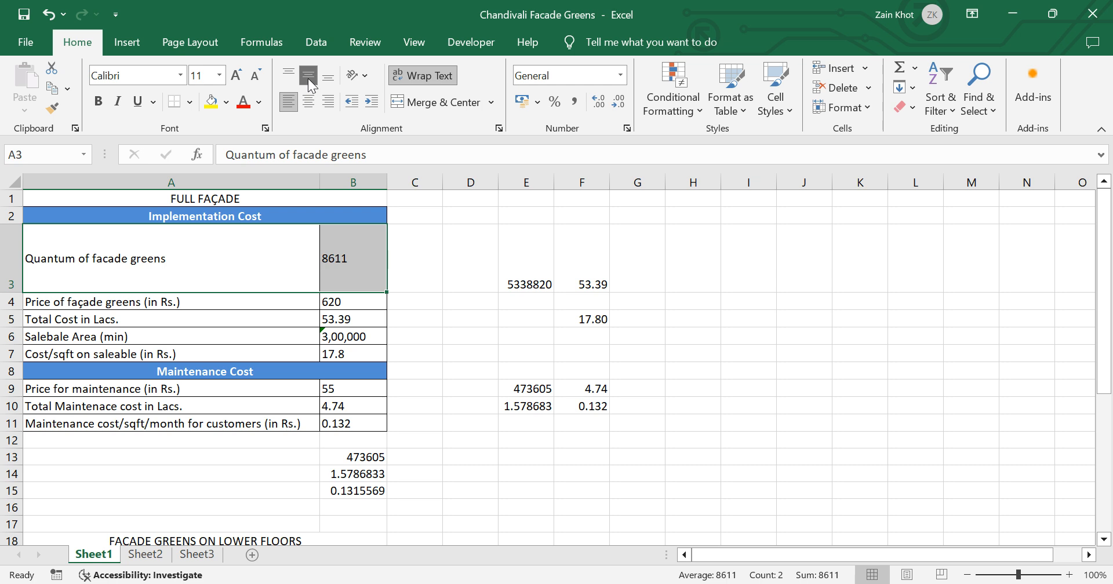
click(287, 75)
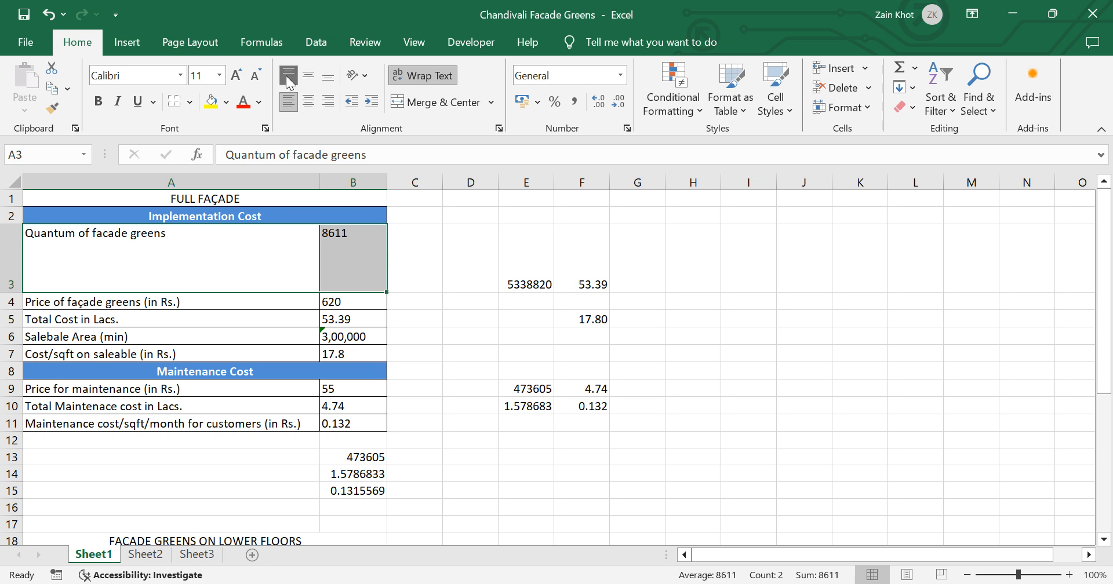
click(305, 75)
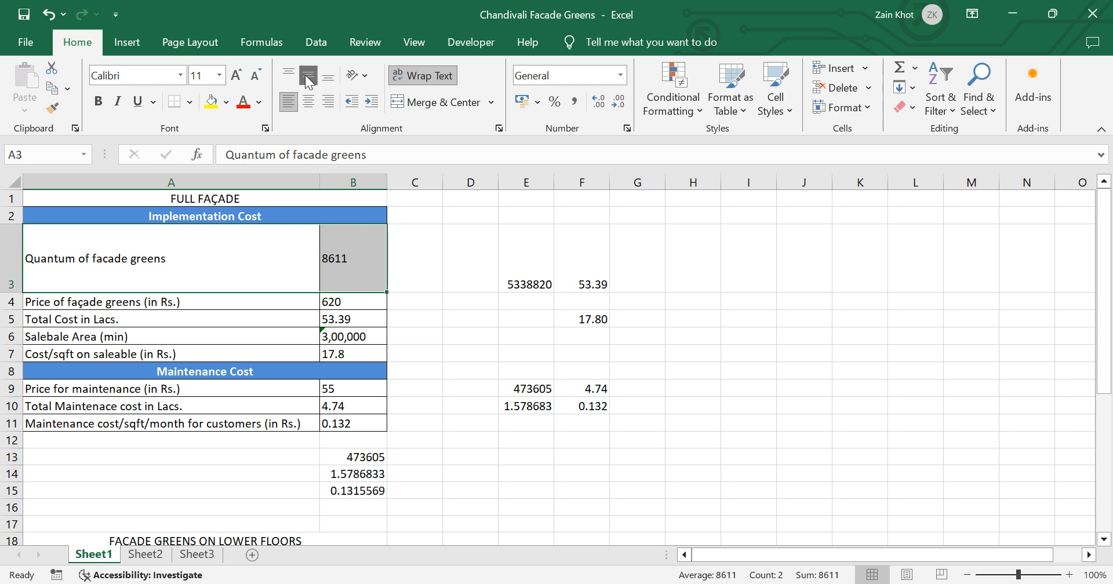
click(328, 81)
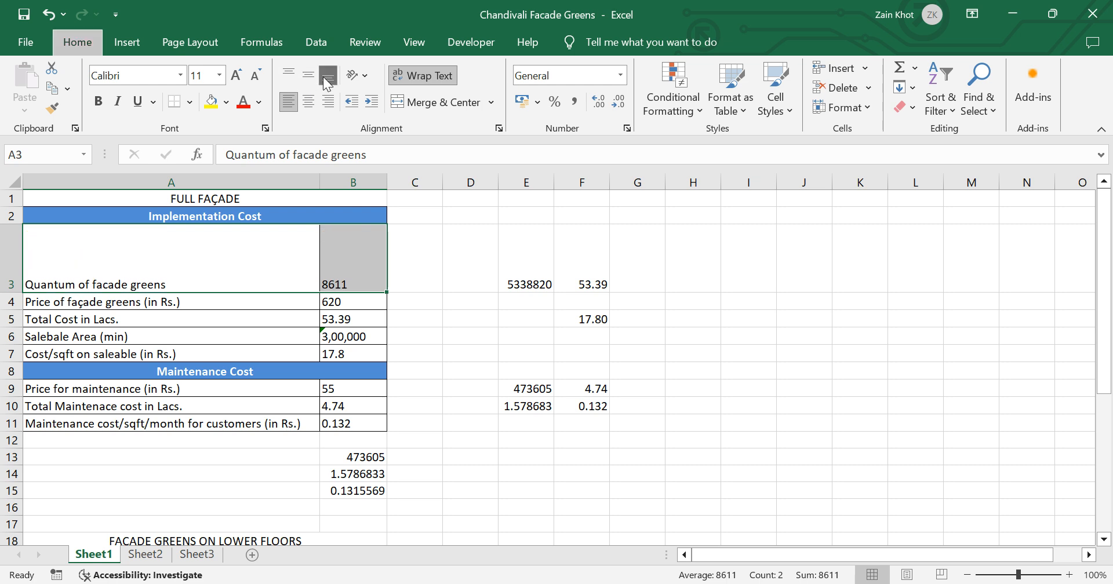
key(ctrl+z)
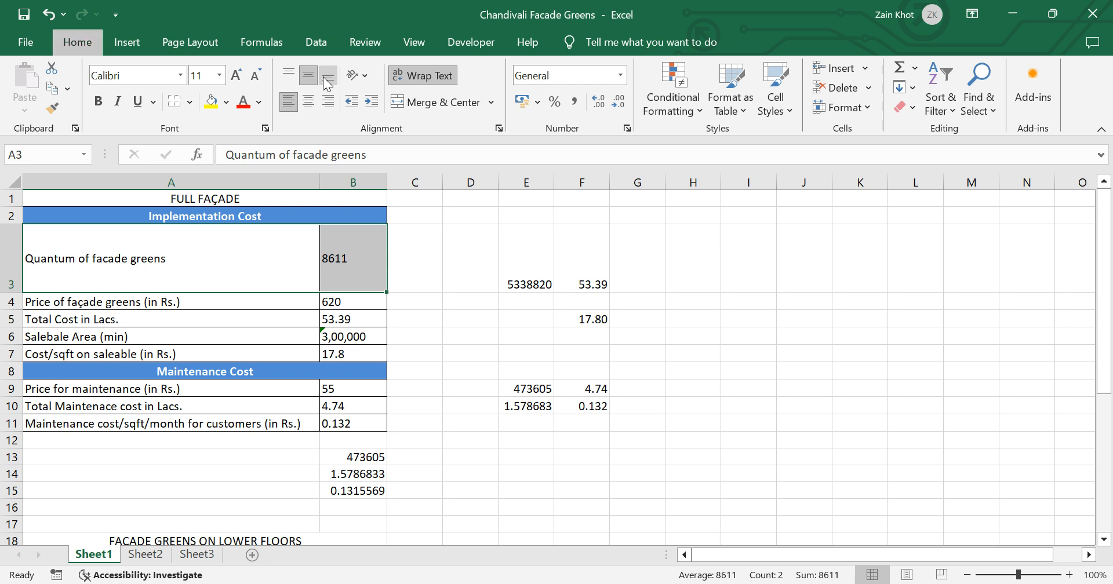
Step: Top-align the contents of cells A3:B3 and reduce the height of row 3
key(h)
key(a)
key(t)
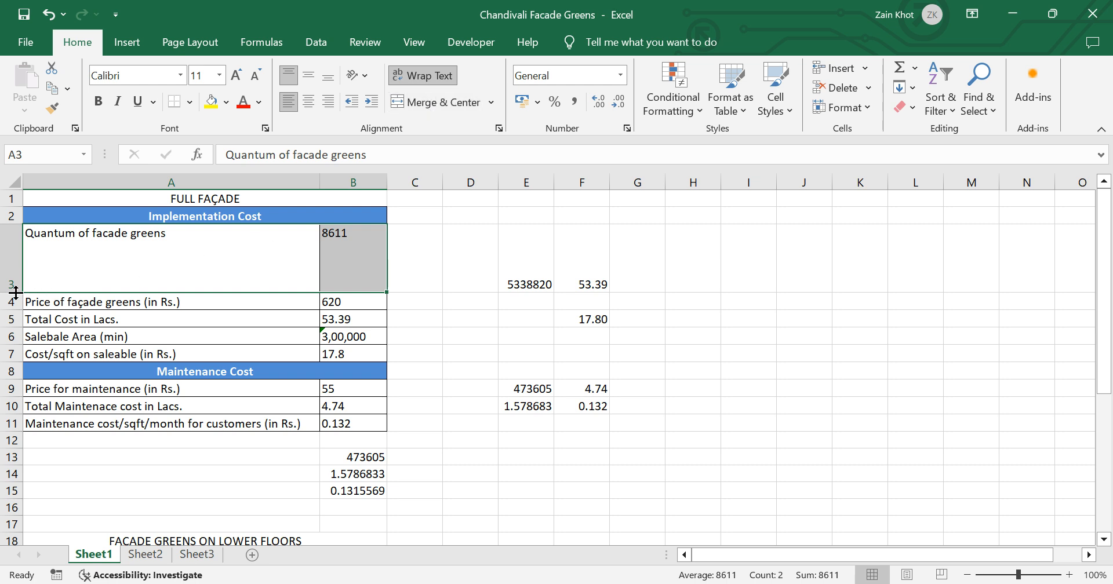
drag(15, 293, 15, 266)
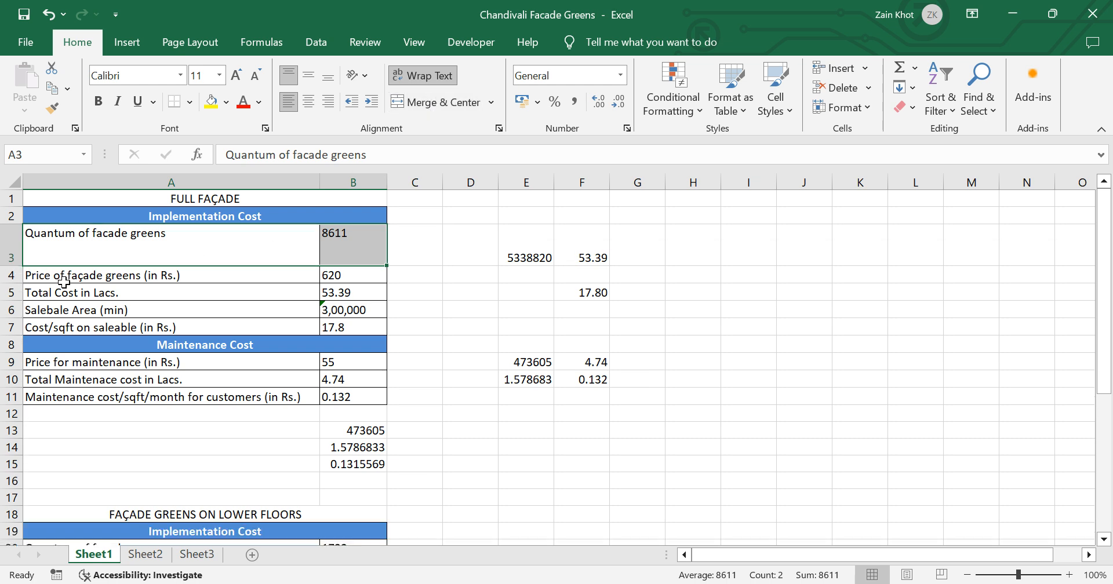
Step: Merge and centre the empty cells C3:D3, and undo the merge
click(432, 242)
drag(432, 242, 460, 241)
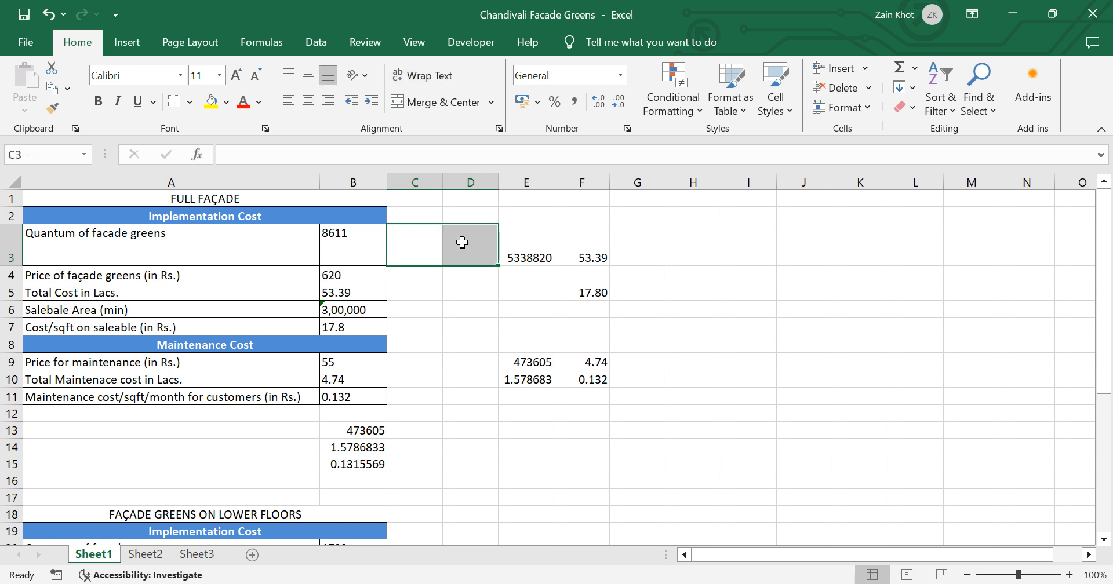
click(448, 107)
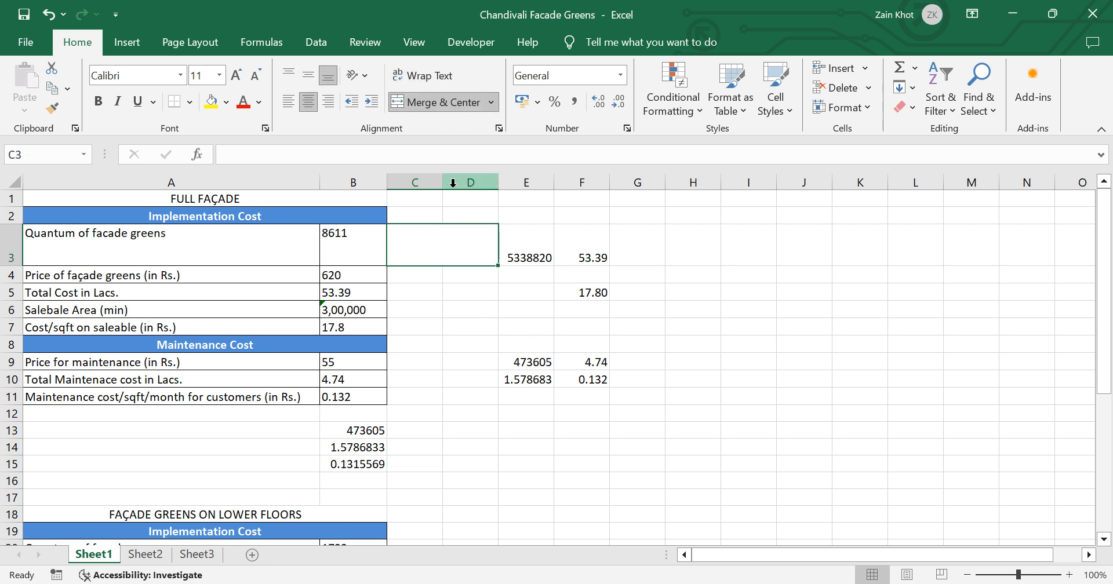
key(ctrl+z)
Step: Reselect the empty cells C3:D3 and merge and centre them
click(423, 248)
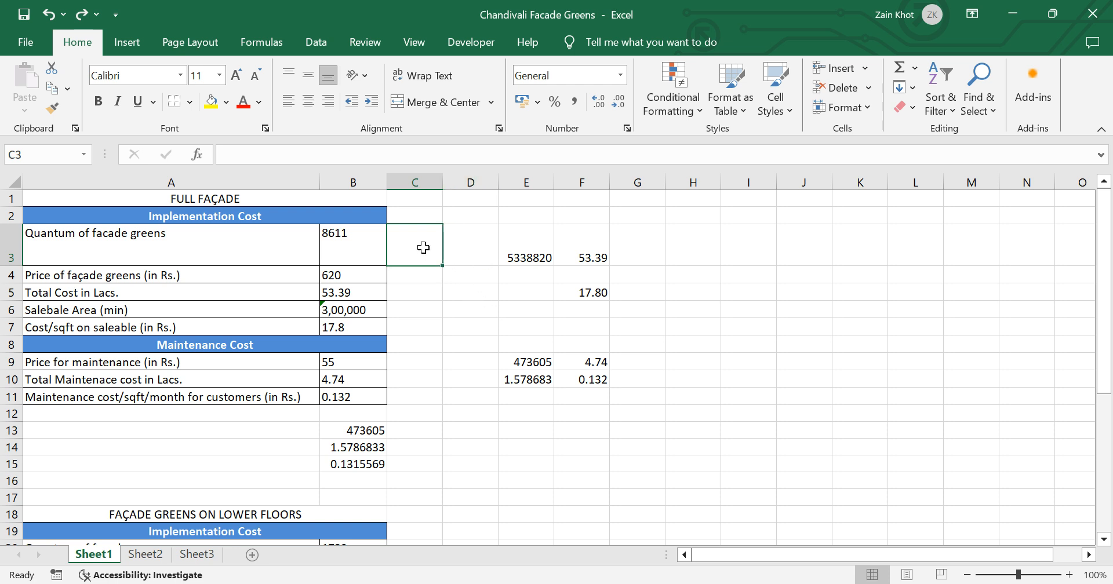
key(shift+Right)
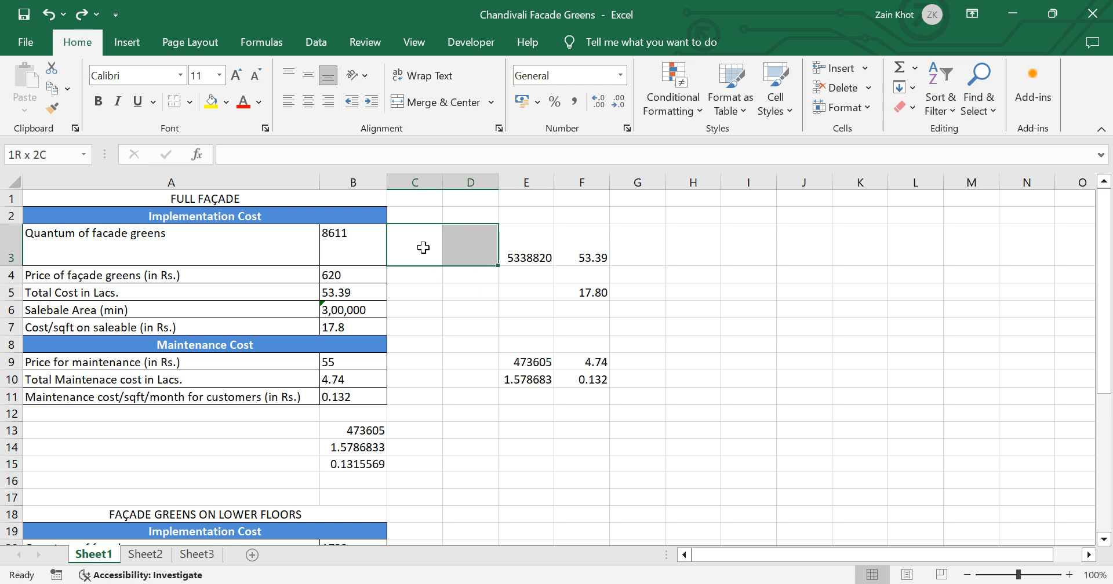
key(alt)
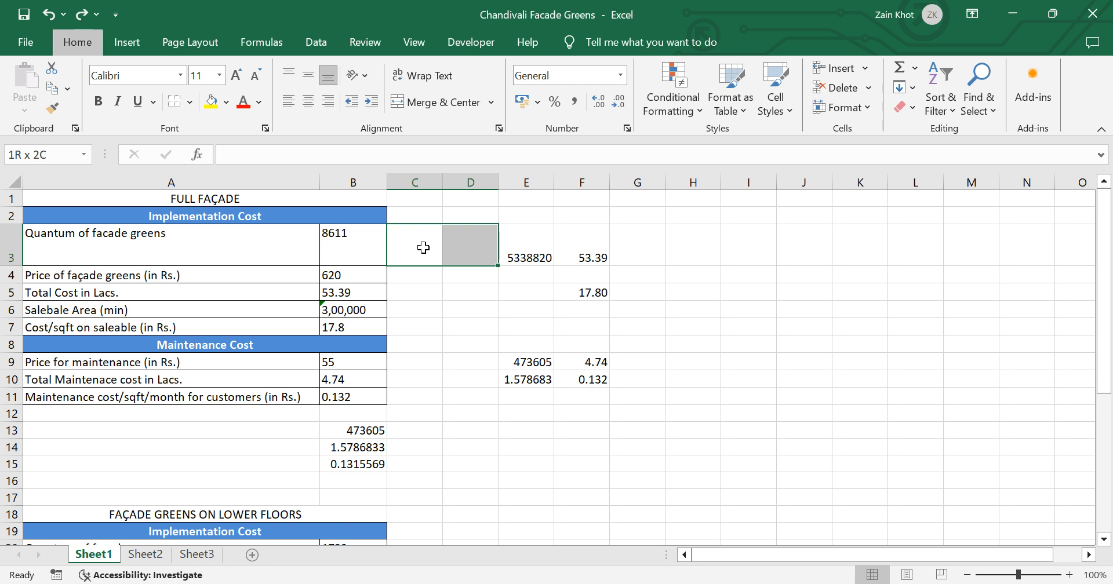
key(h)
key(m)
key(c)
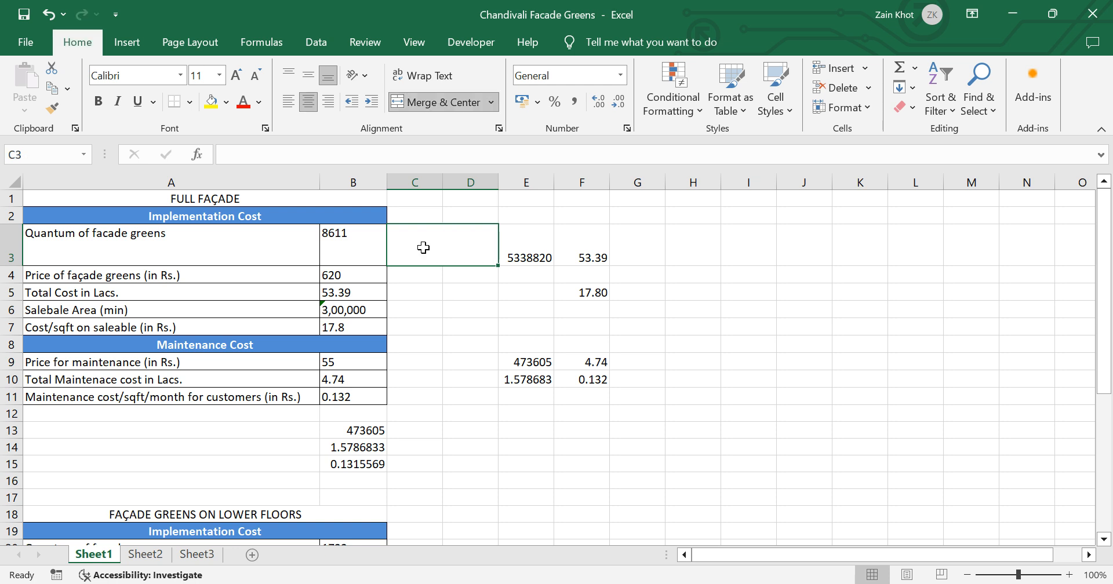
Step: Undo the merge of cells C3:D3 and merge and centre them again
key(ctrl+z)
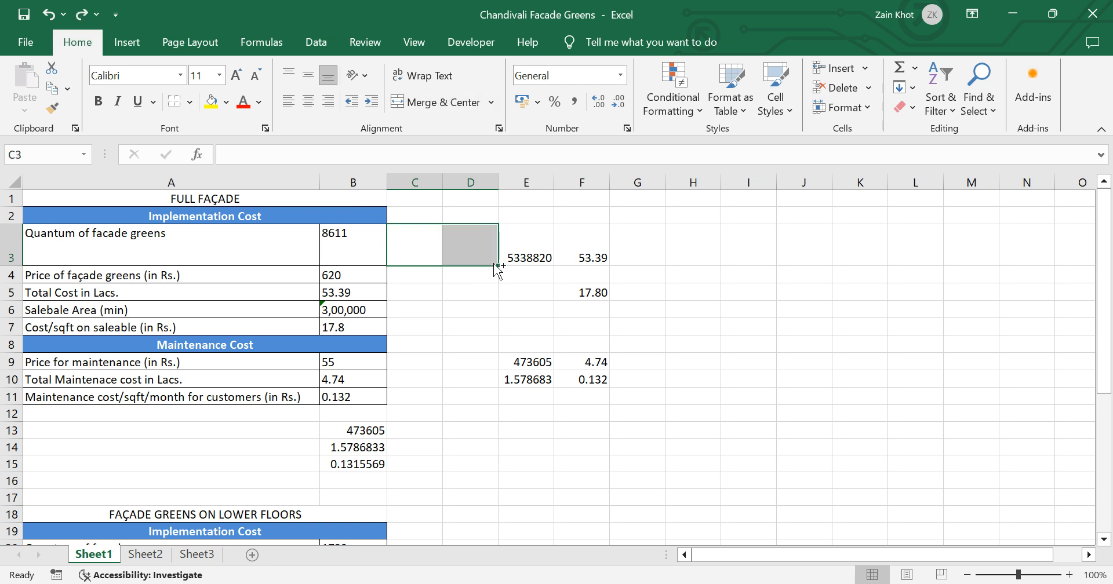
key(alt)
key(h)
key(m)
key(c)
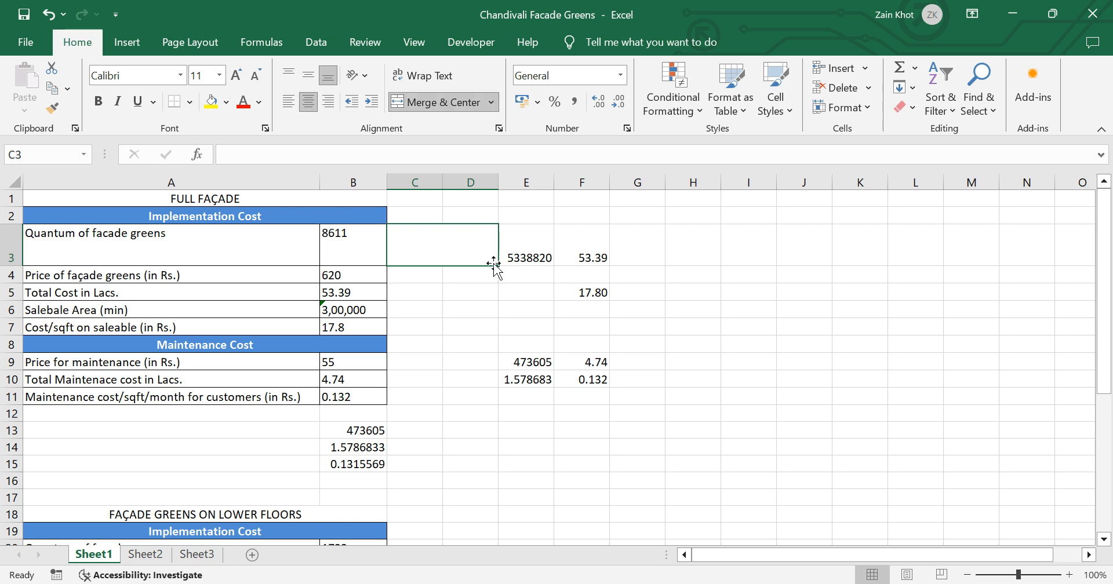
click(452, 288)
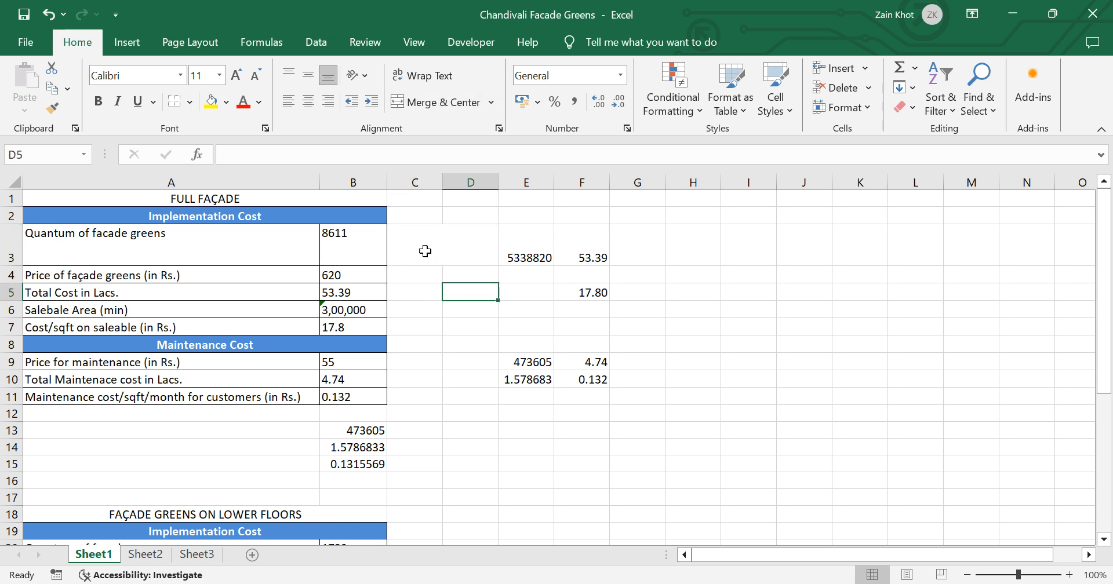
Step: Undo the latest merge, reselect the empty cells C3:D3 and apply Merge & Center to them
click(424, 250)
key(ctrl+z)
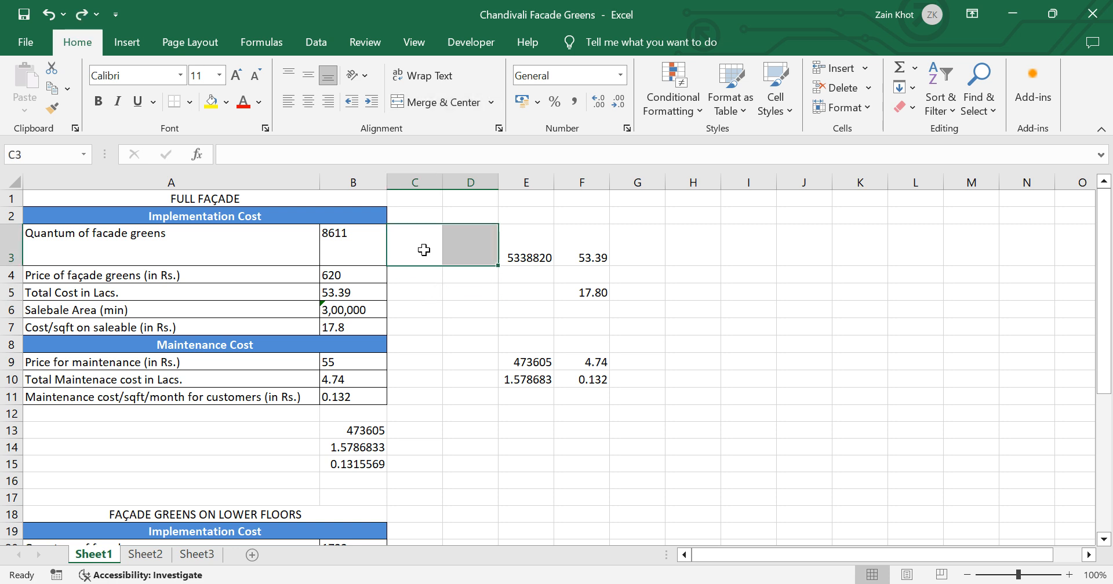
click(428, 289)
click(428, 259)
key(shift+Right)
key(shift+Right)
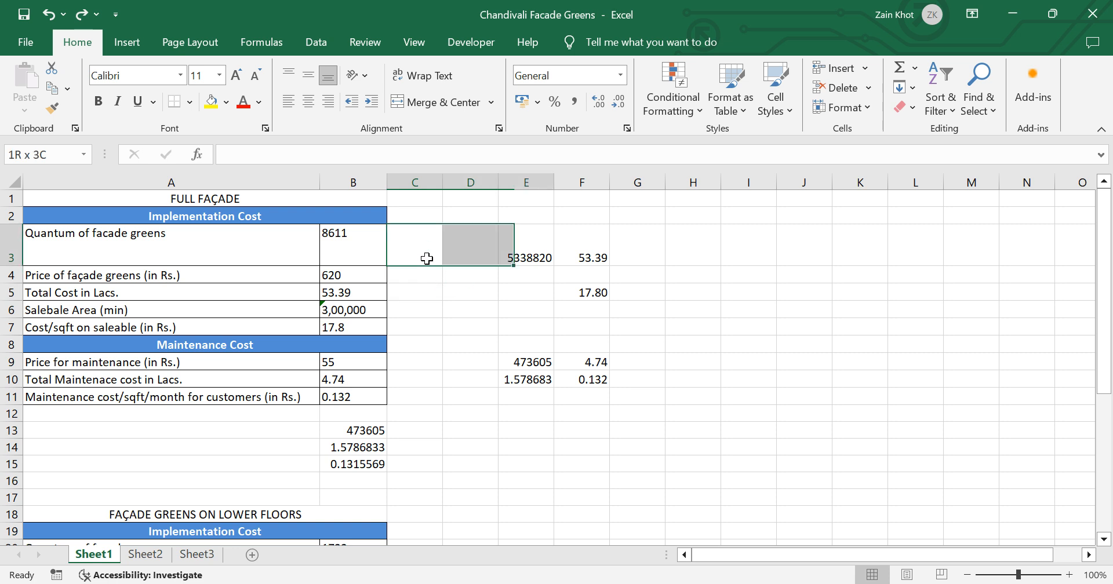
key(shift+Left)
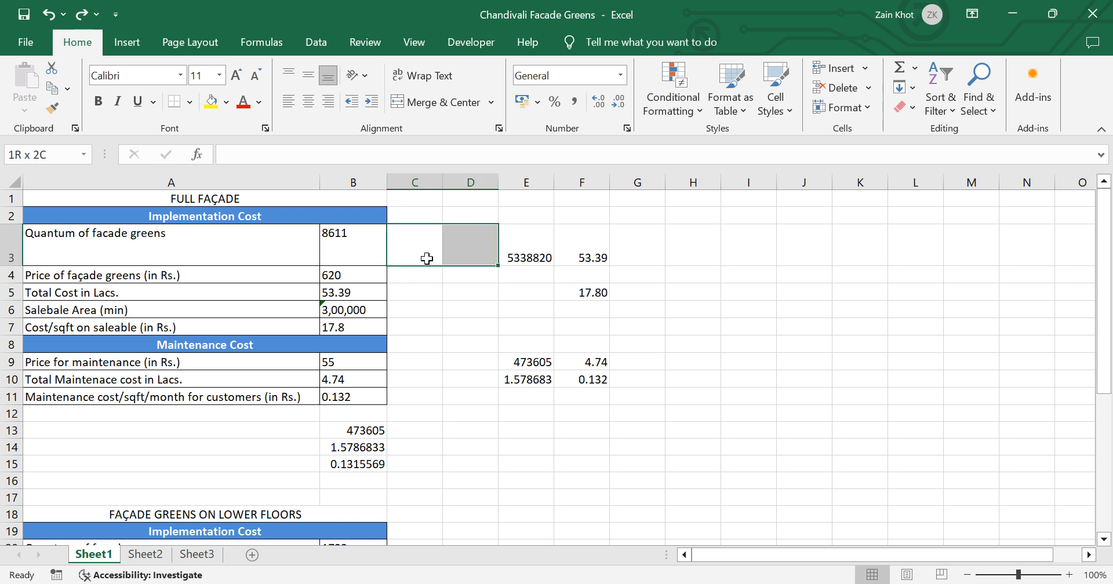
key(alt+h)
key(m)
key(c)
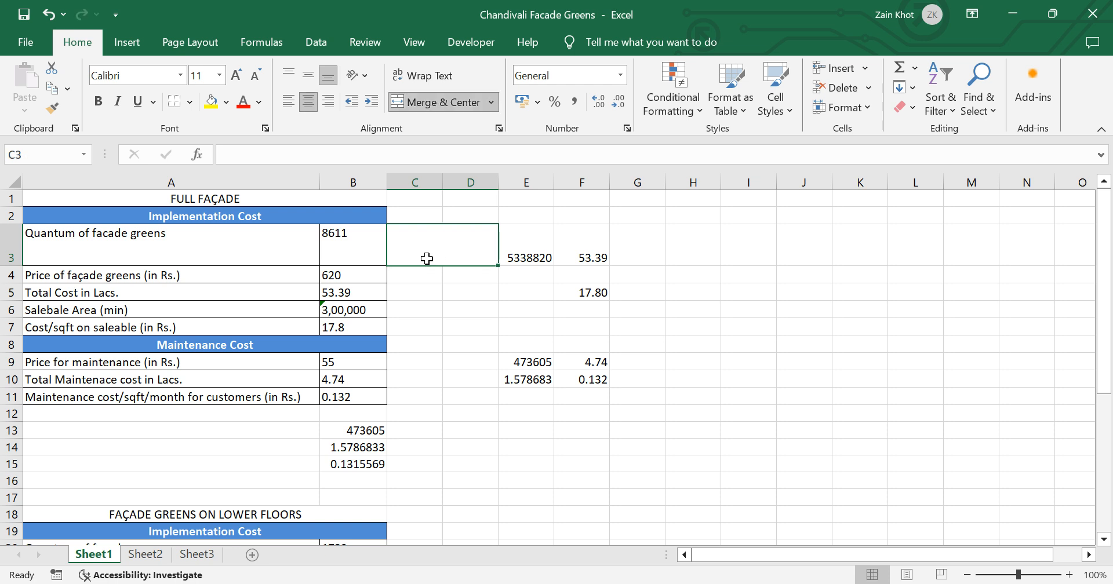
Step: Merge and centre the empty cell block C6:D9
click(437, 308)
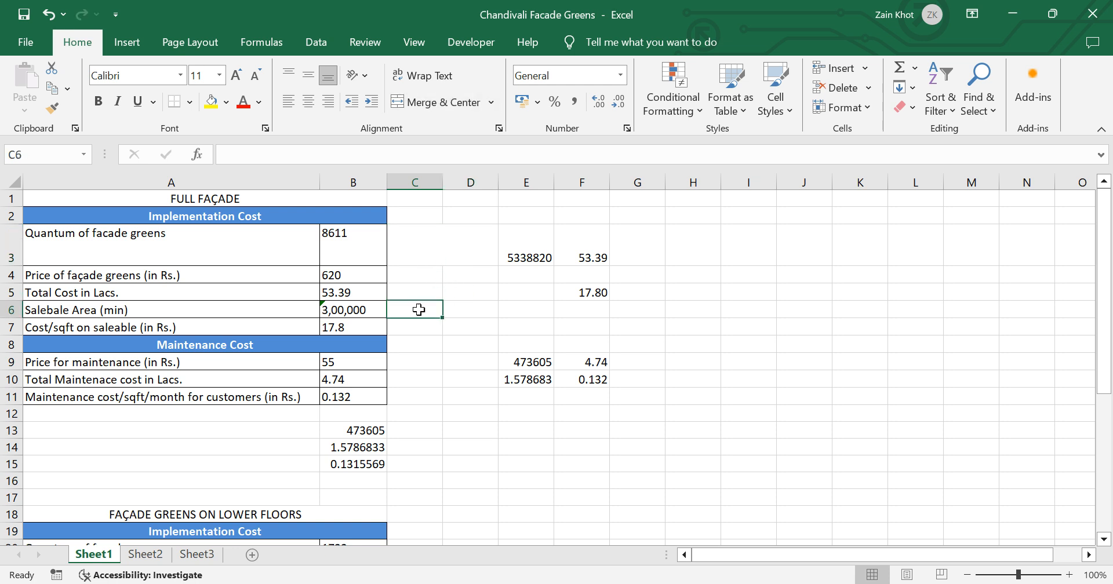
key(shift+Right)
key(shift+Down)
key(shift+Down)
key(shift+Down)
key(alt+h)
key(m)
key(c)
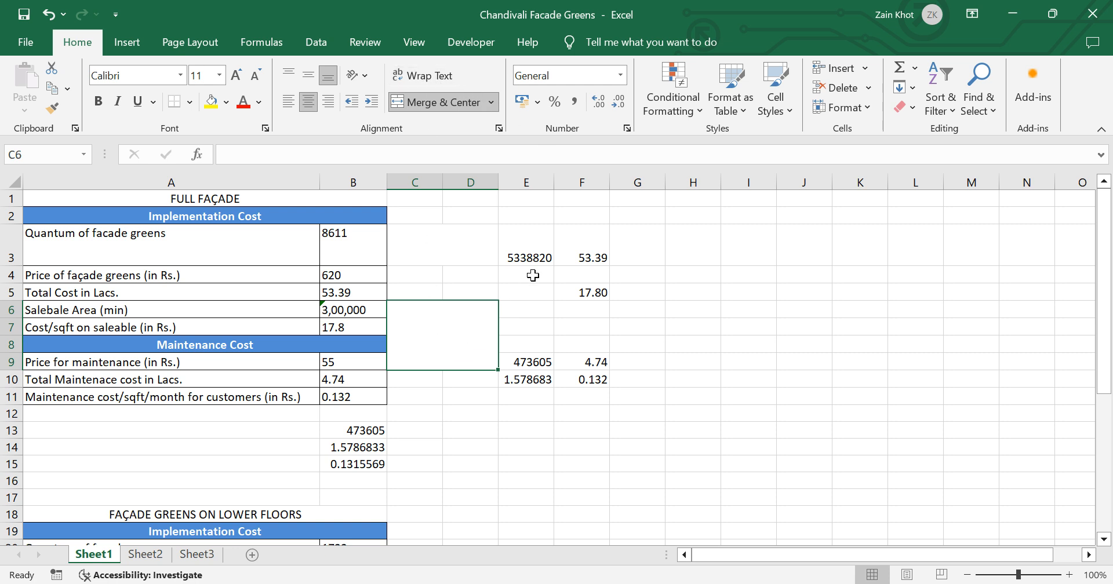
Step: Turn on text wrapping for cells E3:E5
drag(546, 252, 542, 289)
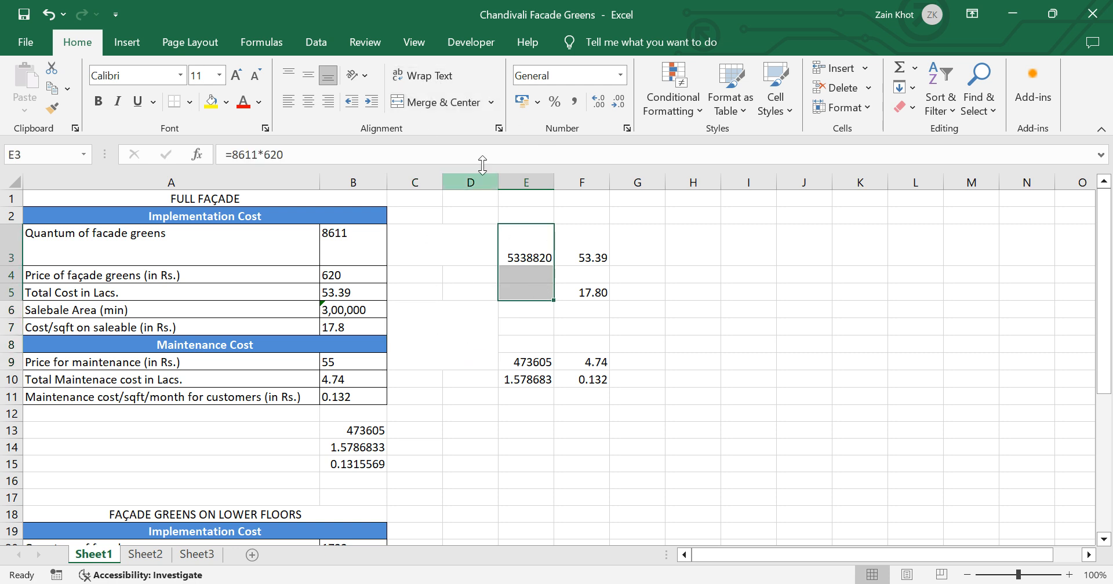
click(430, 83)
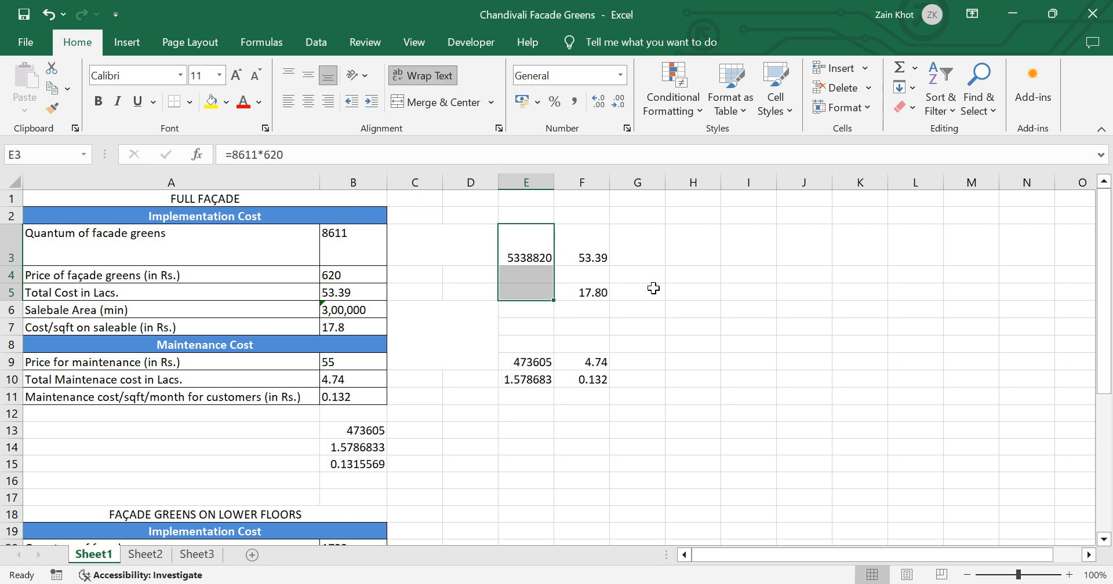
click(688, 299)
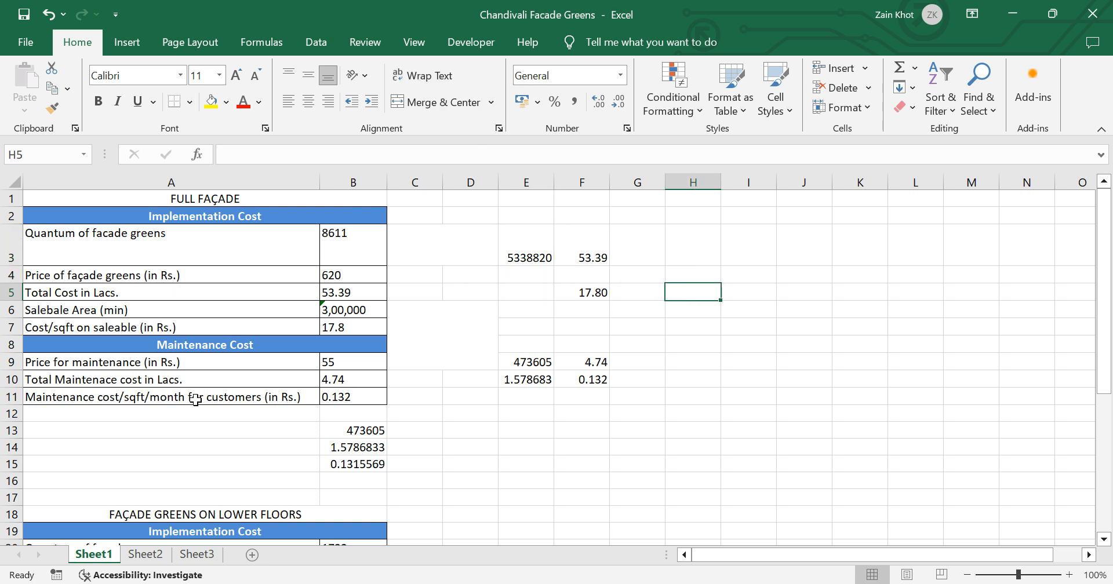
Step: Narrow column A to about half the width of its labels, and switch text wrapping off and back on for cell A3
scroll(195, 400, down, 1)
scroll(196, 400, down, 1)
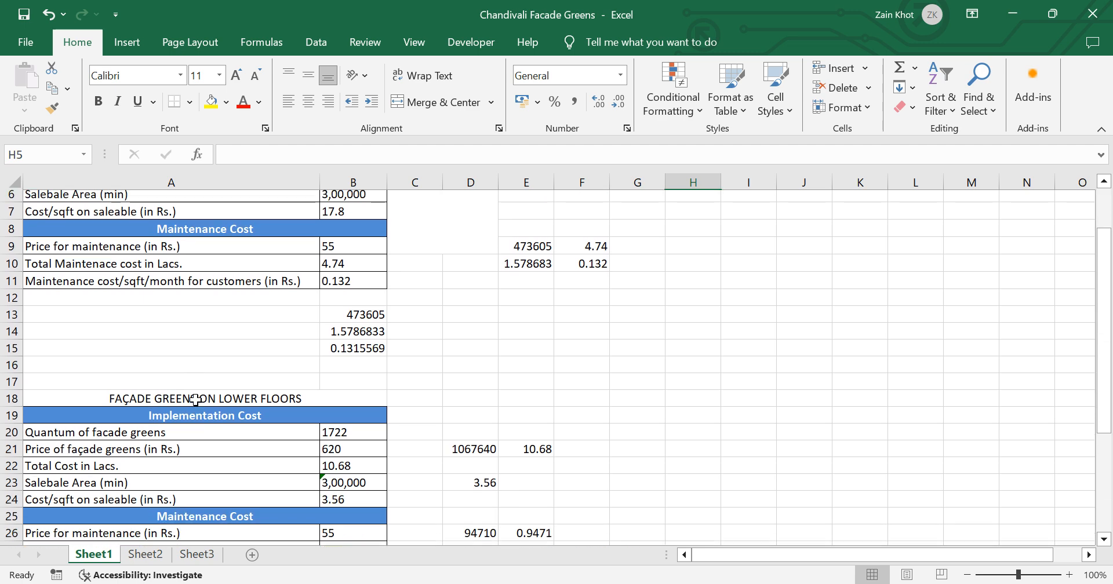
scroll(196, 400, up, 2)
drag(320, 184, 95, 184)
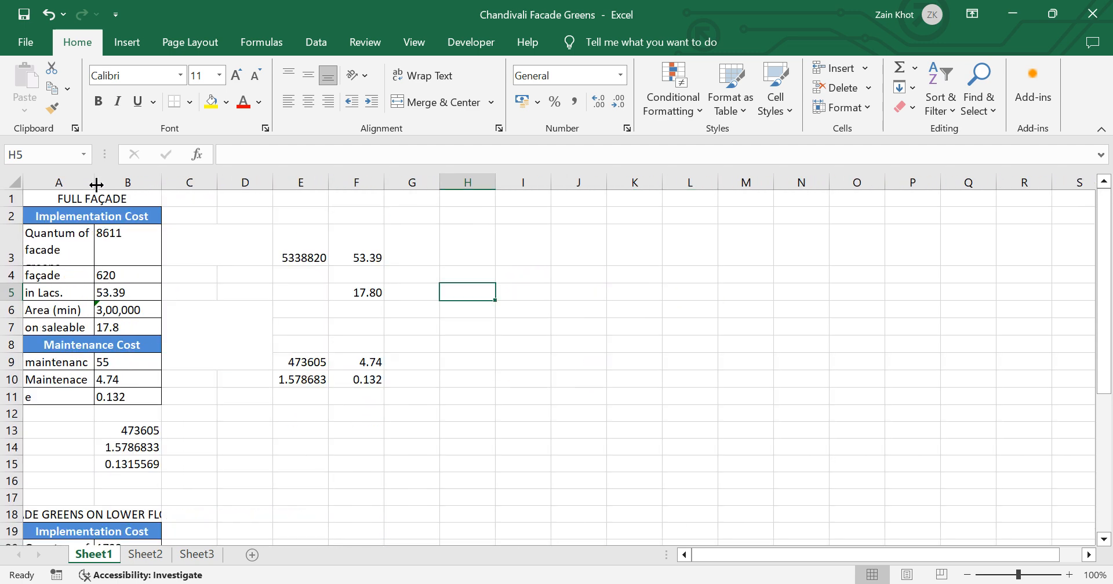
click(67, 245)
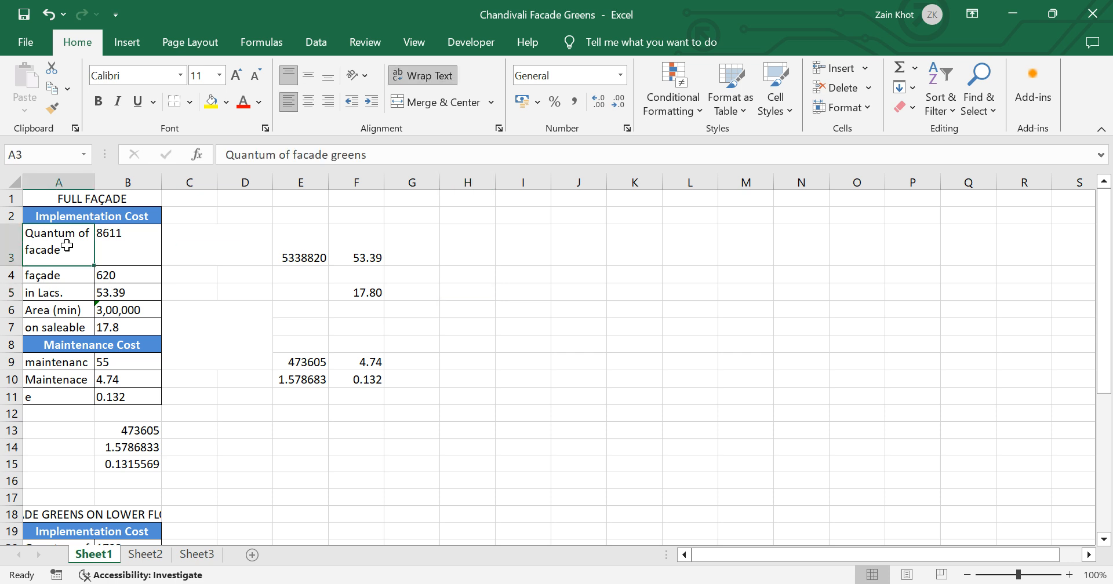
click(423, 75)
click(425, 80)
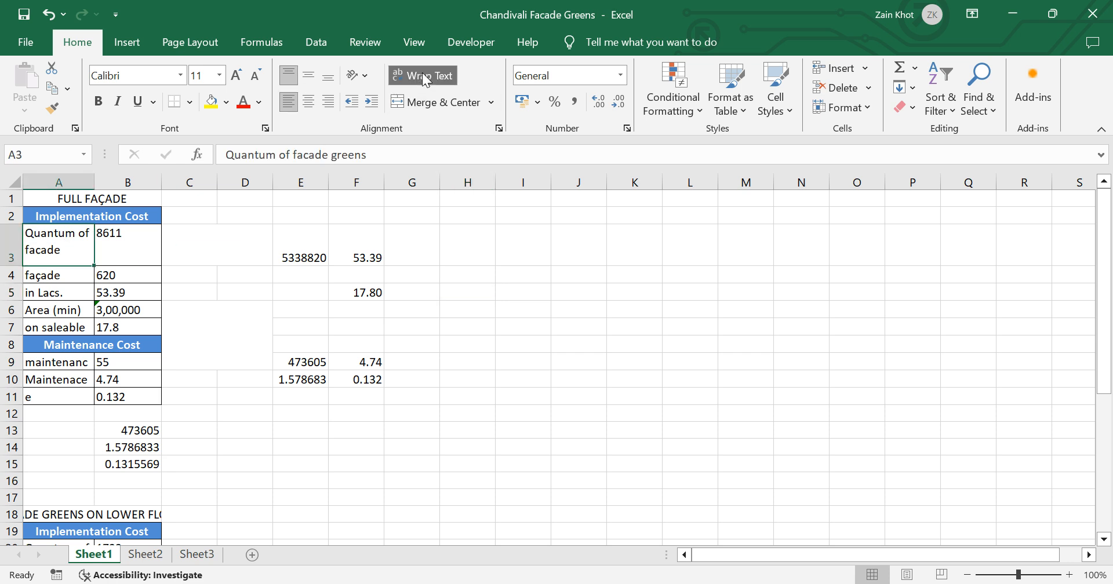
Step: Turn off text wrapping for the "Total Cost in Lacs." cell A5 and autofit the width of column A
click(45, 291)
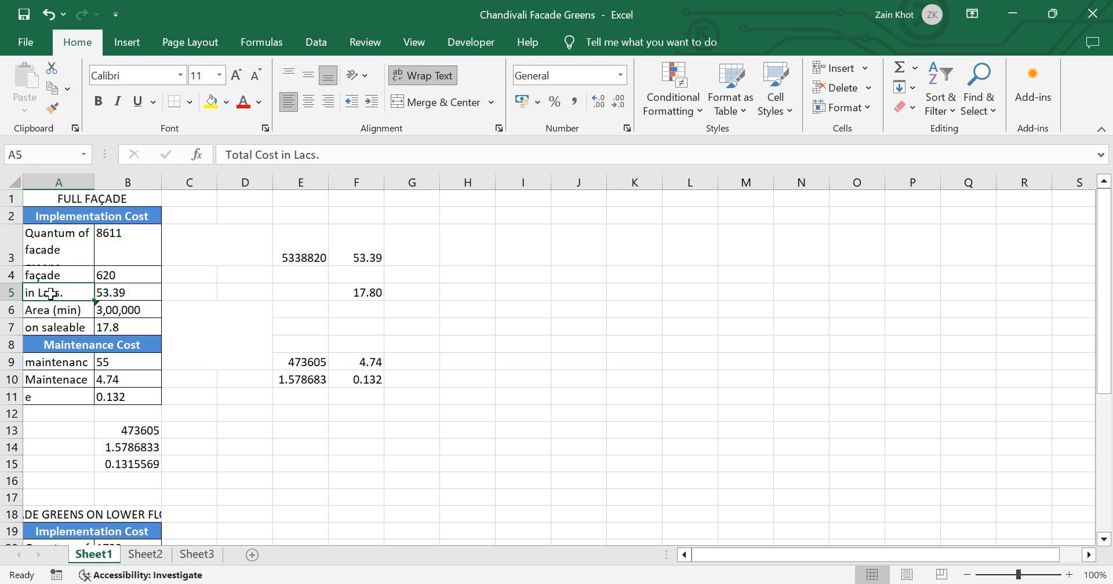
click(422, 75)
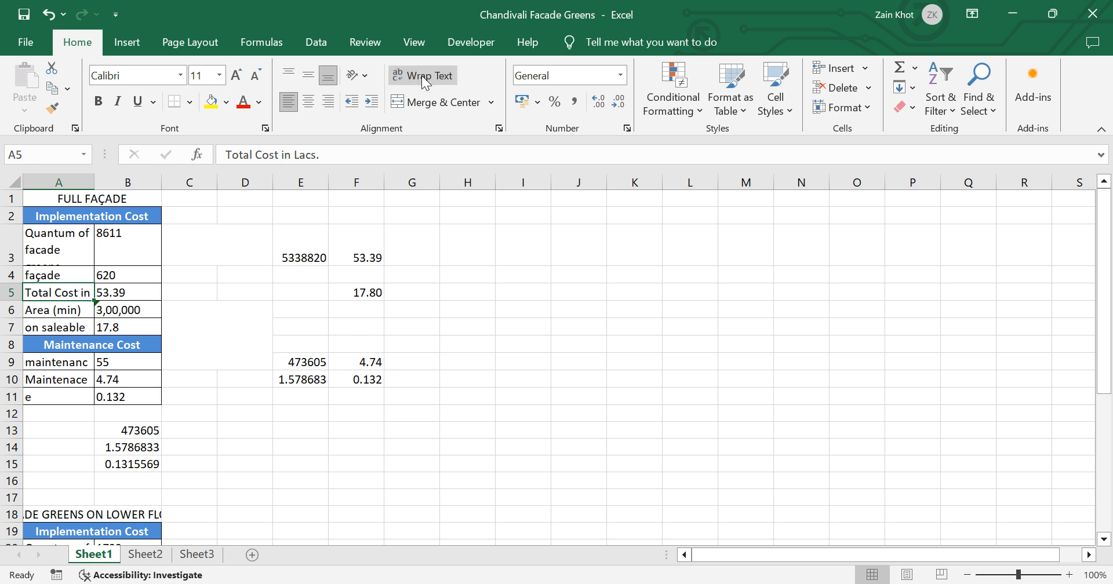
double_click(95, 180)
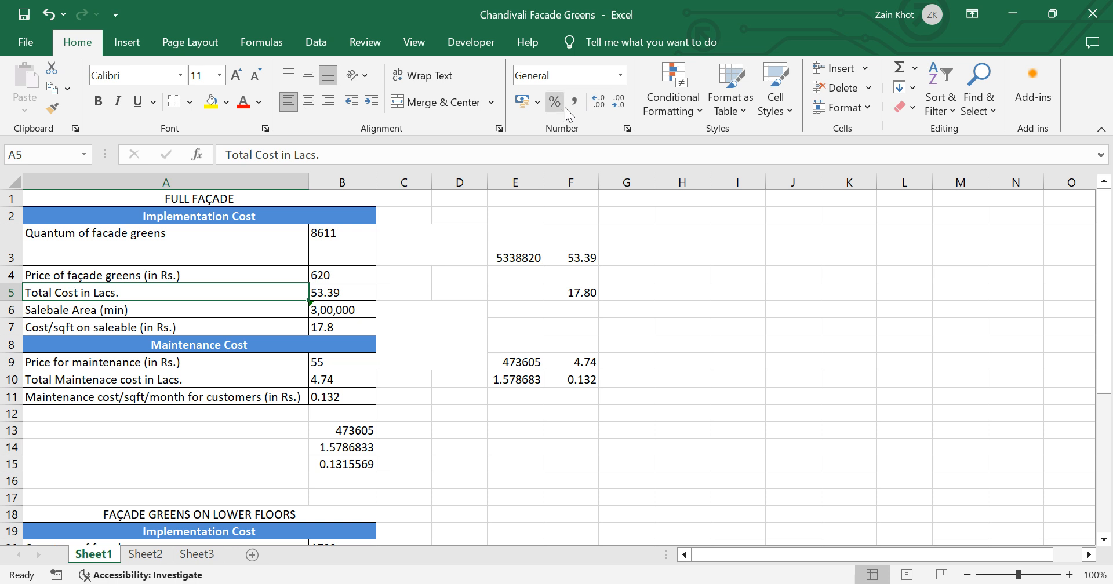
Step: Try decreasing and increasing the decimals of cell F5, ending with no decimal places
click(579, 289)
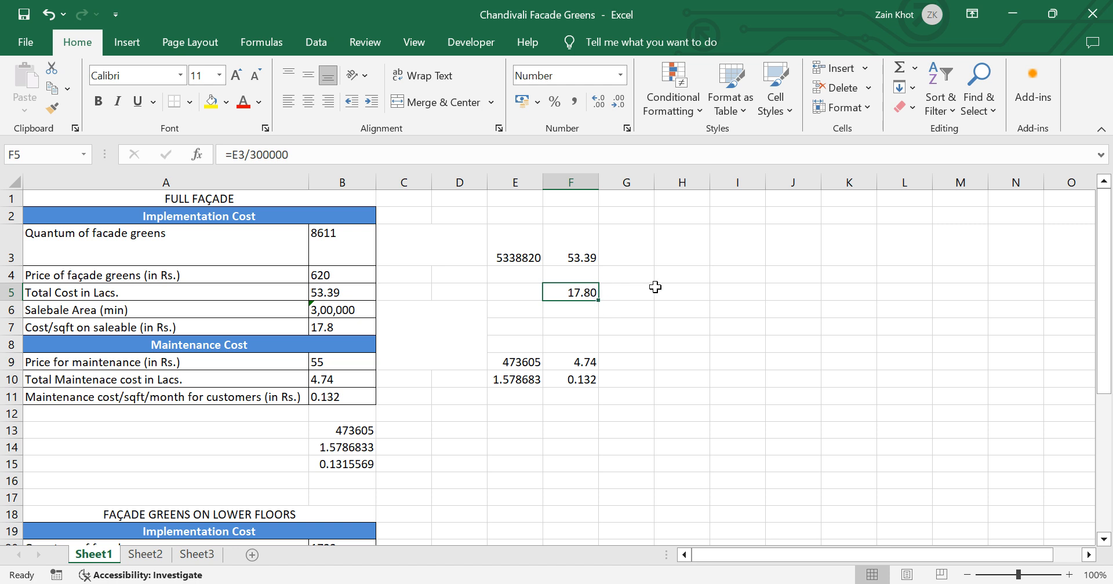
click(616, 104)
click(617, 104)
click(601, 105)
click(600, 106)
click(617, 105)
click(617, 105)
Step: Try decreasing and increasing the decimals of cell F9, ending with no decimal places
click(591, 356)
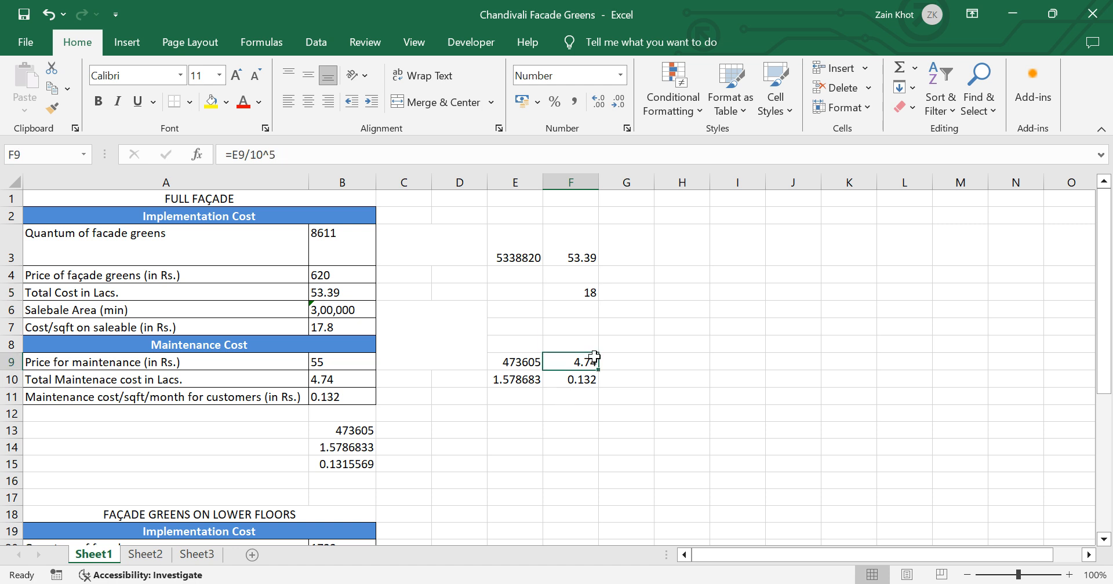
click(623, 107)
click(623, 107)
click(594, 105)
click(595, 105)
click(617, 100)
click(617, 101)
Step: Reduce the value in cell F10 to no decimal places
click(582, 378)
click(624, 106)
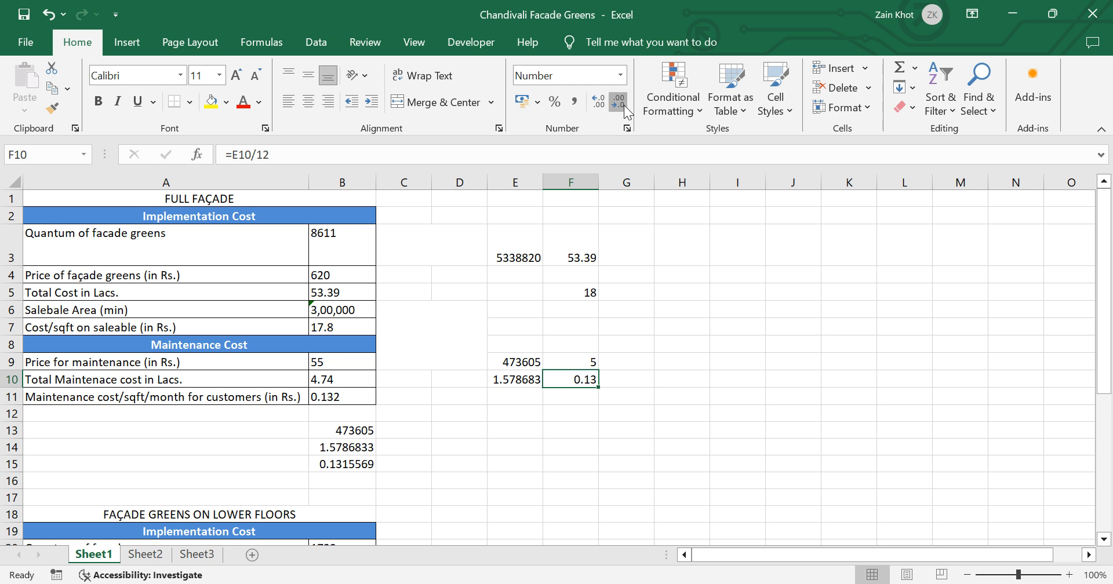
click(625, 106)
click(624, 106)
Step: Extend the selection to F5:F10 and increase the decimals to two places
key(shift+Up)
key(shift+Up)
key(shift+Up)
key(shift+Up)
key(shift+Up)
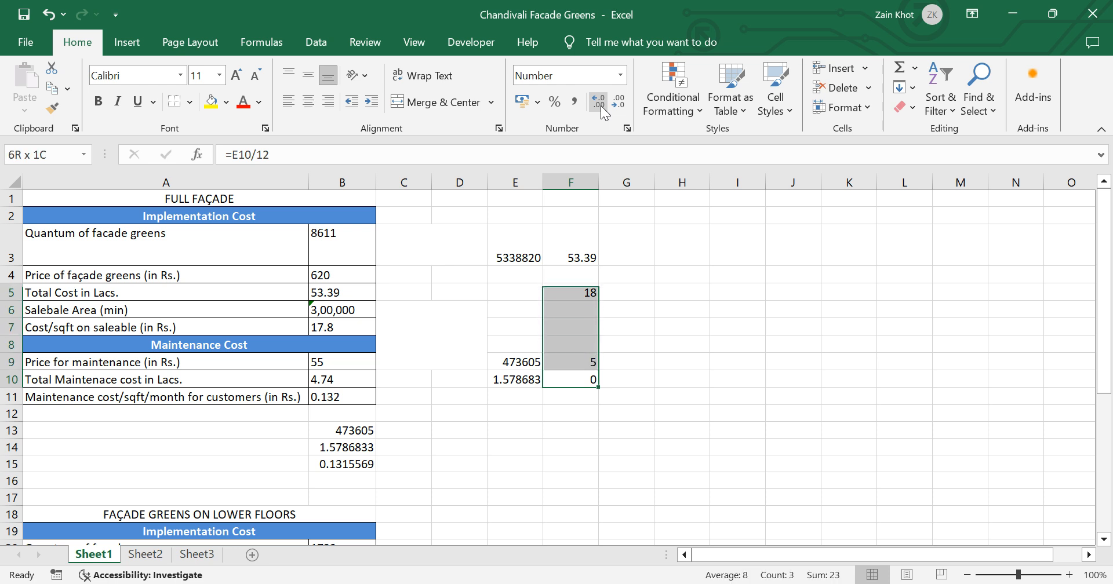
double_click(600, 106)
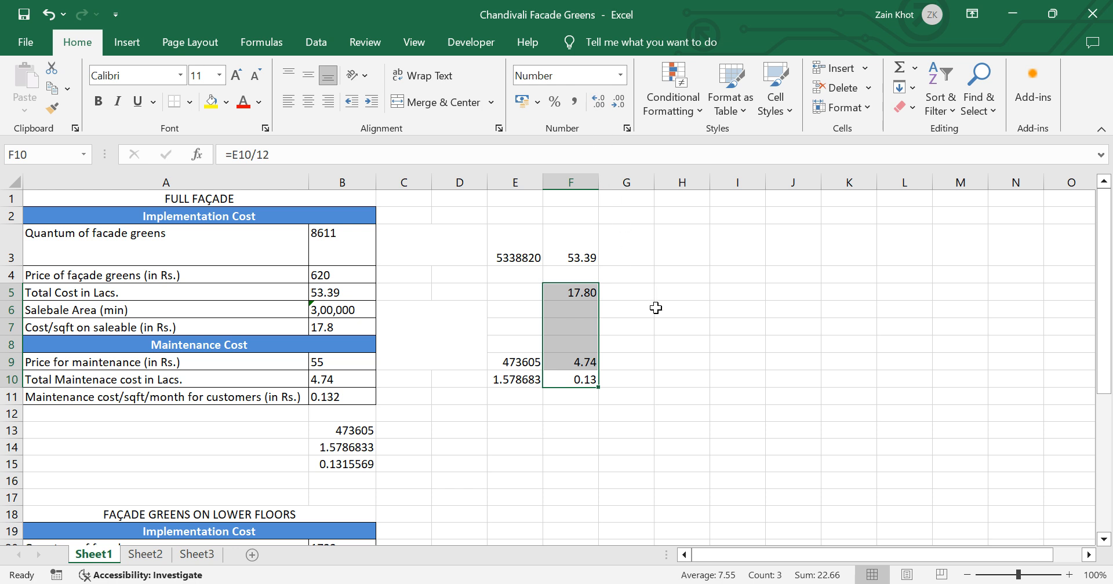
Step: Open the Conditional Formatting options for cell F5
click(580, 294)
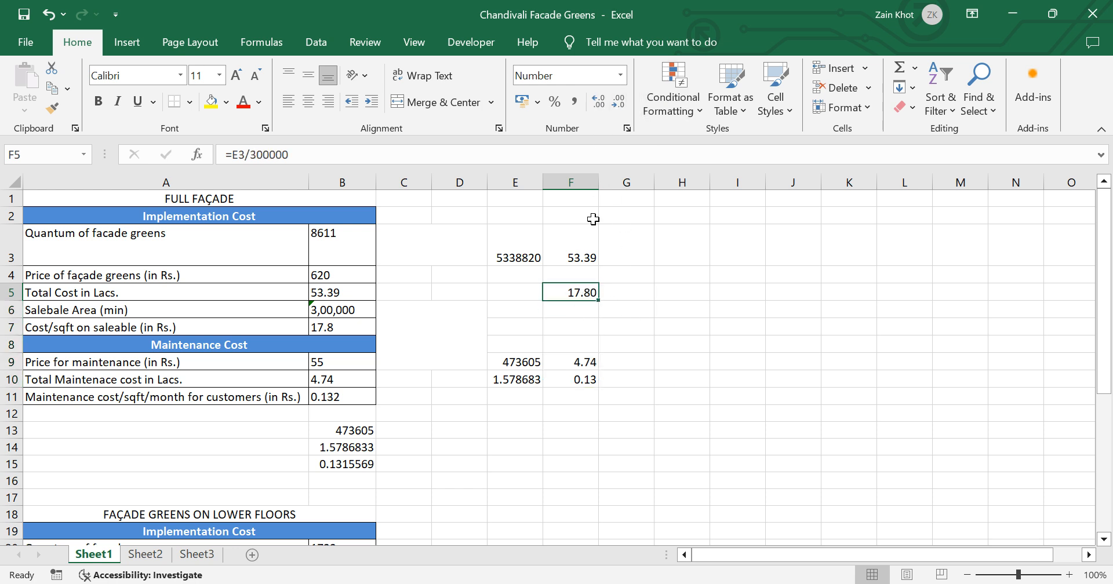
click(687, 113)
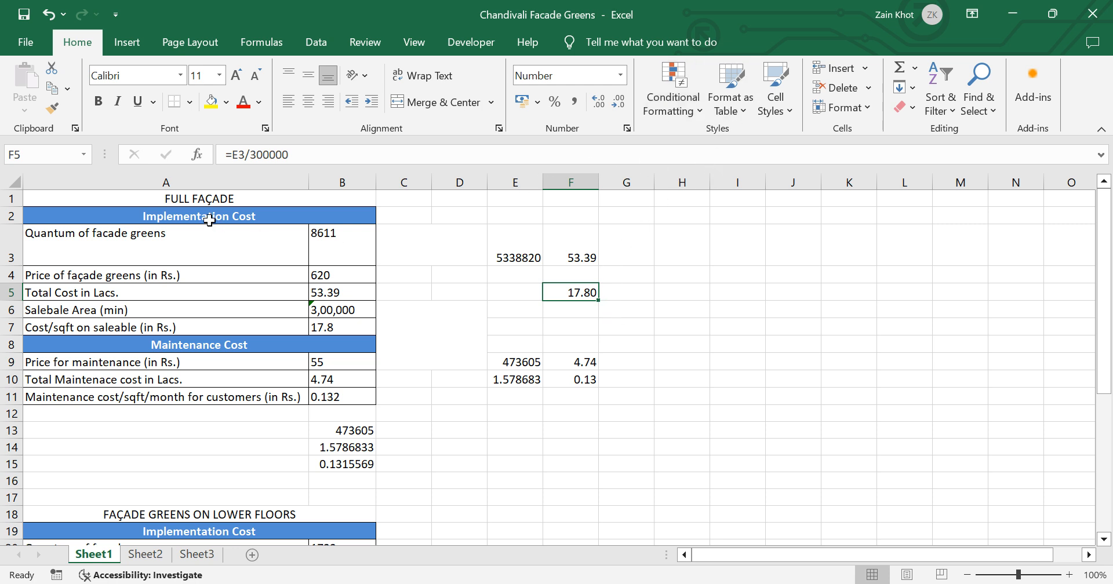
drag(209, 220, 224, 343)
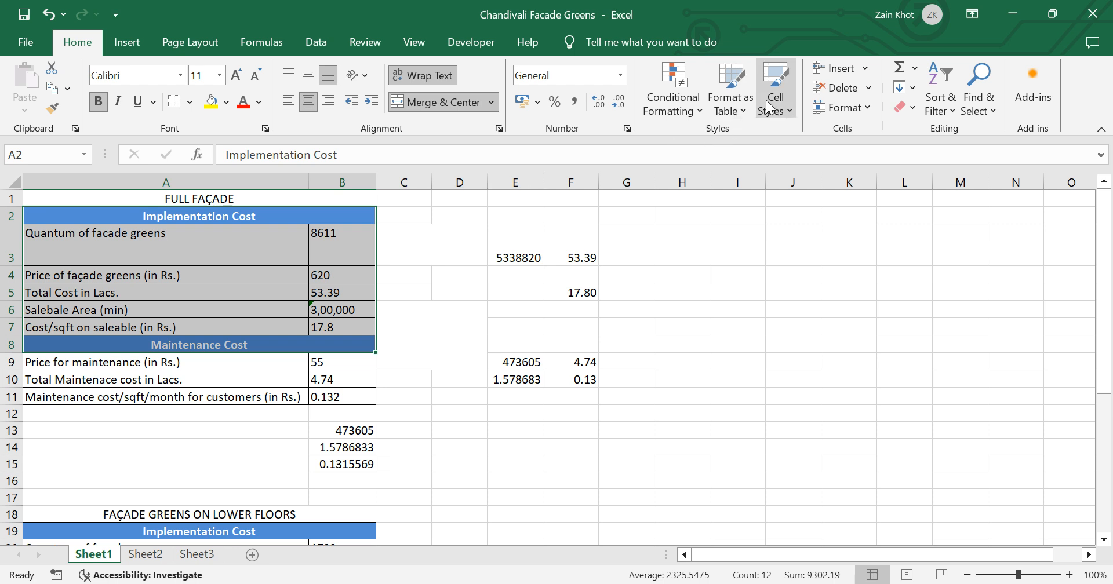
double_click(761, 253)
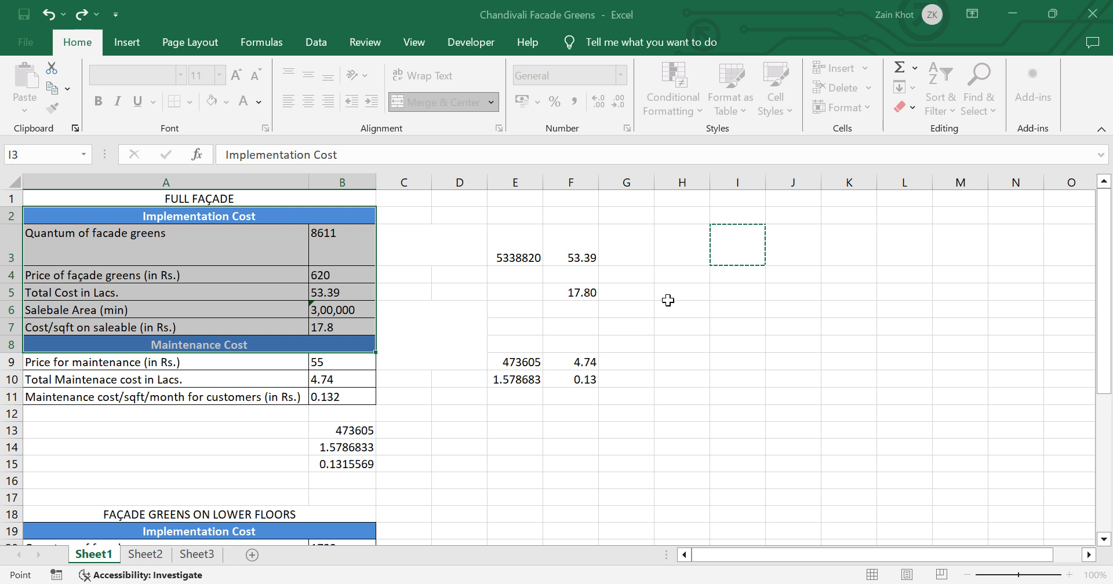
key(Escape)
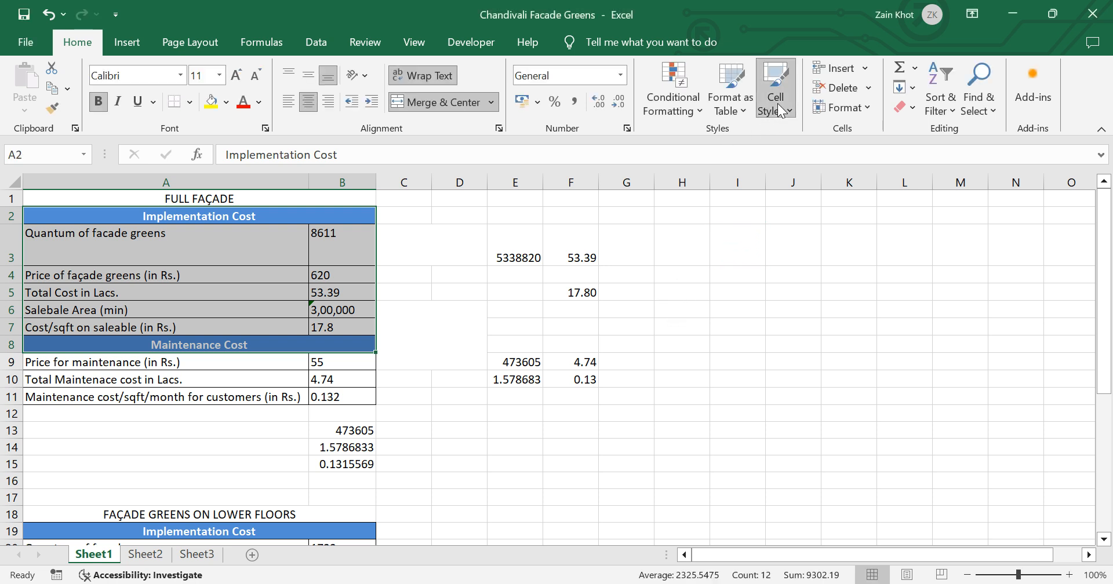
Step: Apply a solid green cell style with white text to the "Total Cost in Lacs." cell A5
click(199, 290)
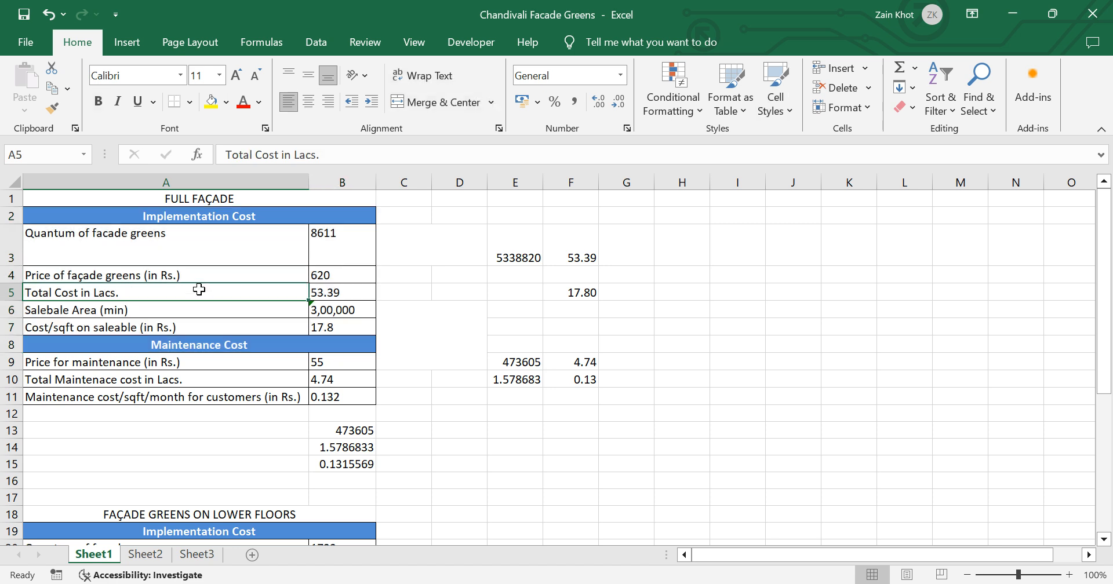
click(781, 111)
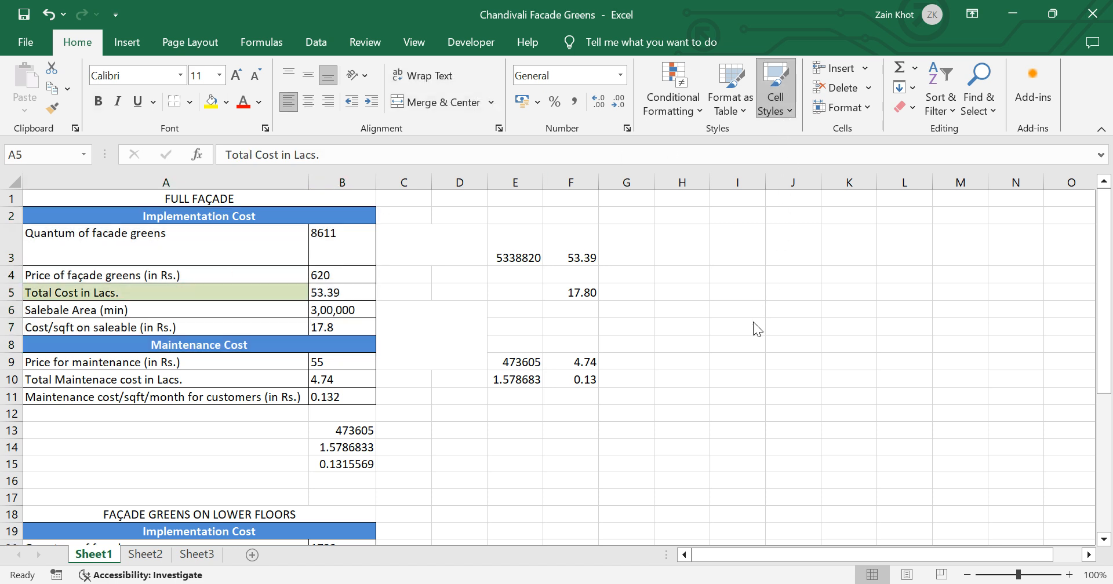
click(764, 374)
click(764, 373)
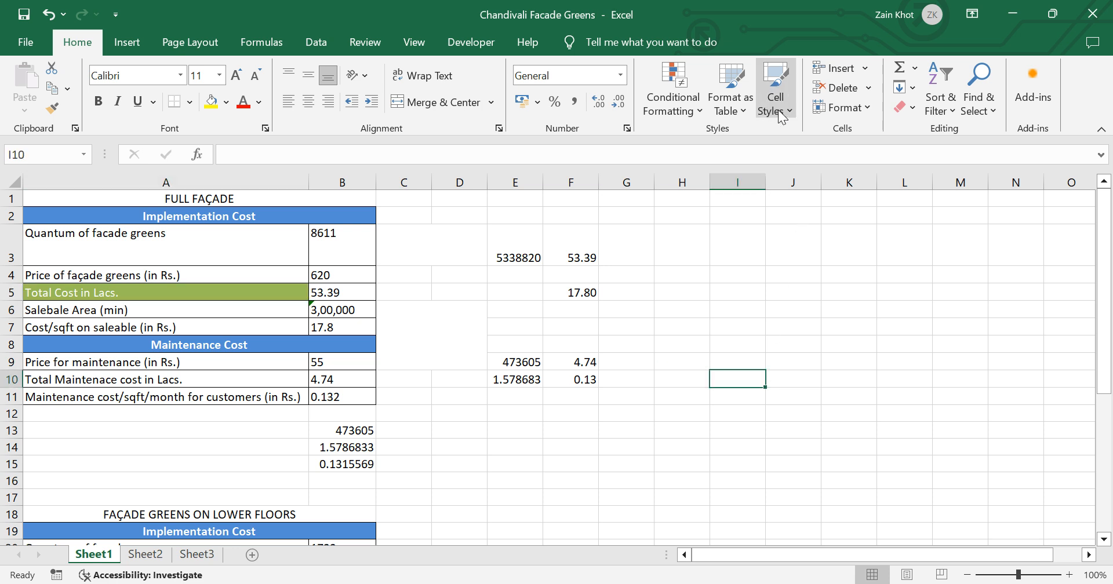
Step: Open the available cell styles for the maintenance labels in A9:A11
drag(134, 364, 136, 390)
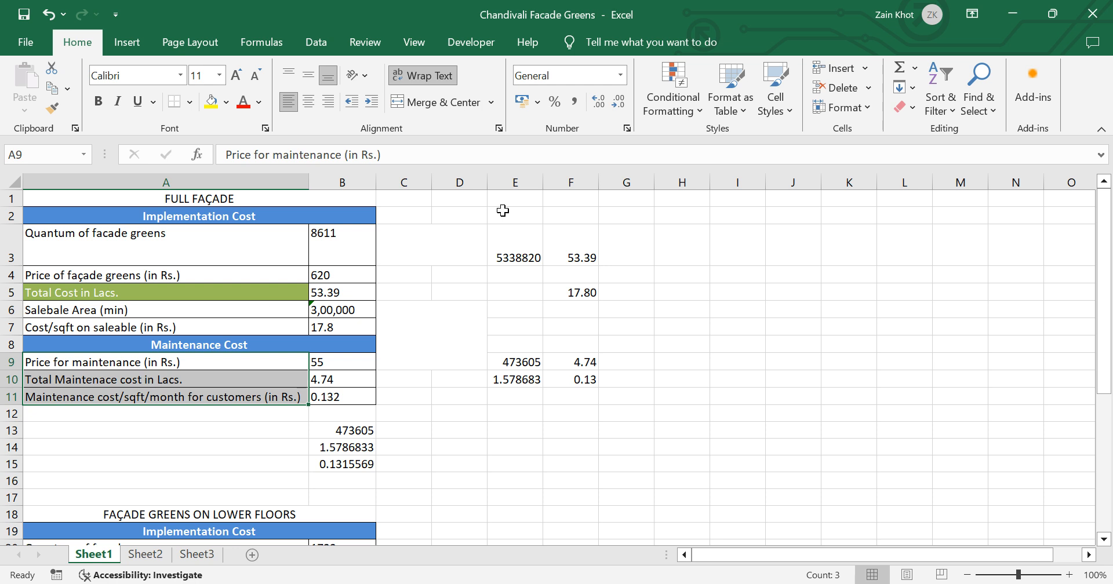
click(778, 96)
Step: Select the entire row from cell A6, then insert seven blank rows above row 14
click(92, 310)
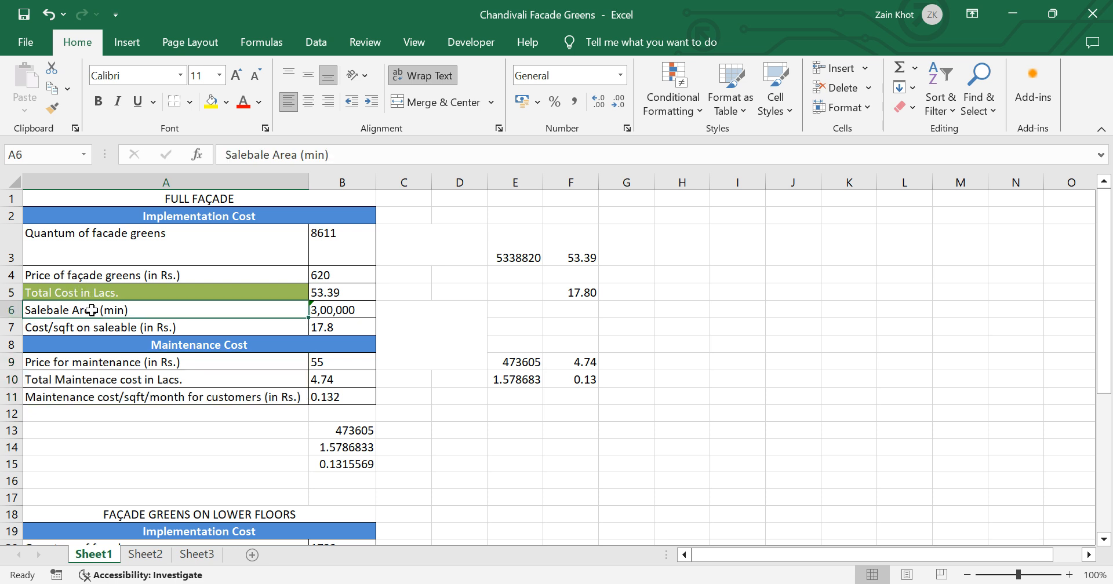
key(shift+space)
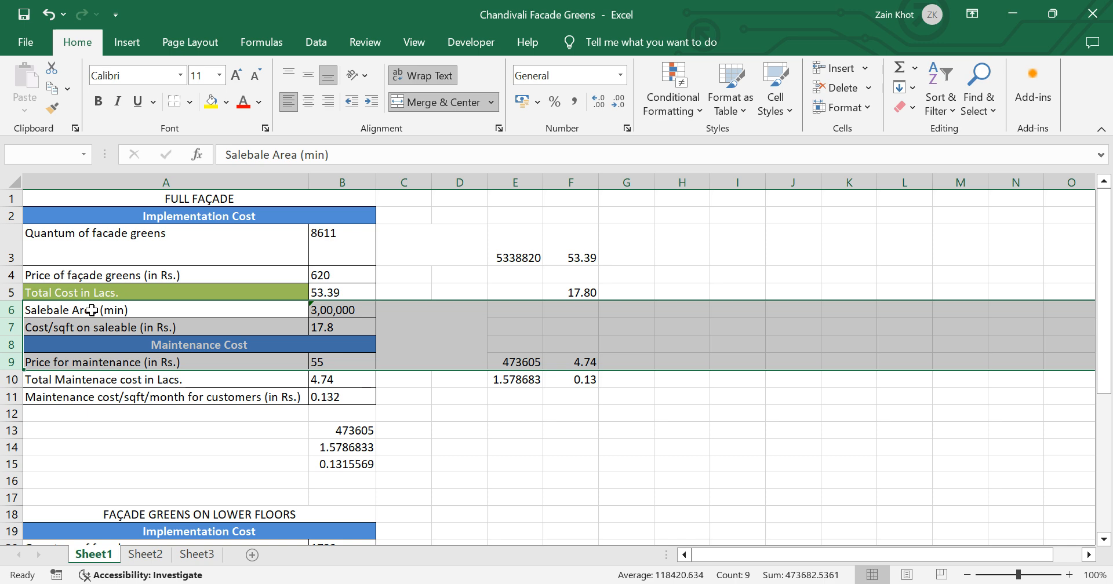
click(53, 444)
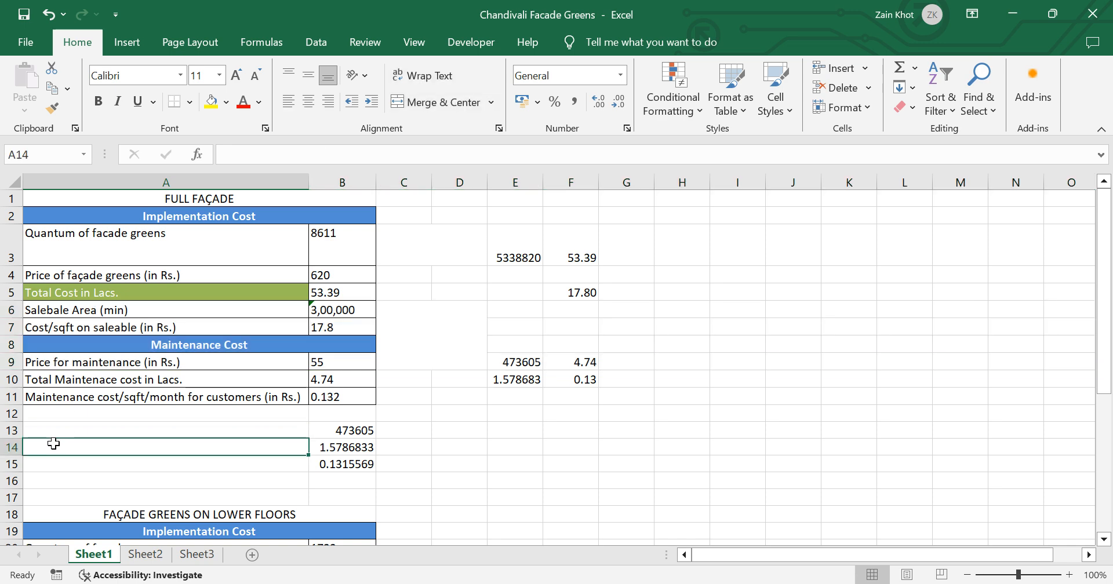
key(shift+space)
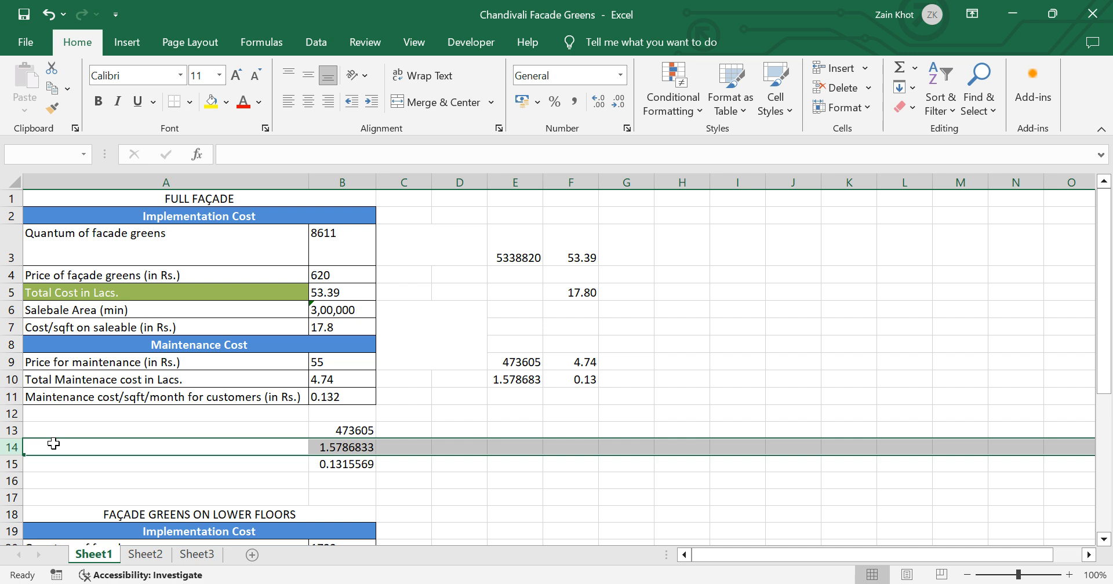
key(ctrl+shift+plus)
key(ctrl+shift+plus)
key(ctrl+shift+plus)
key(ctrl+shift+plus)
key(ctrl+shift+plus)
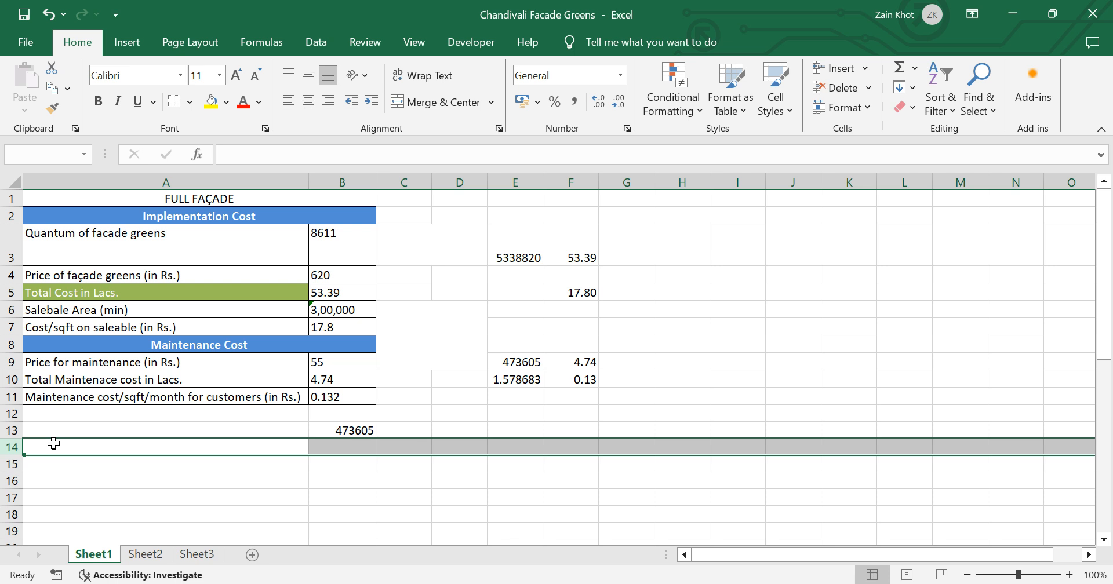
Step: Delete four of the inserted blank rows, starting at row 17
click(126, 492)
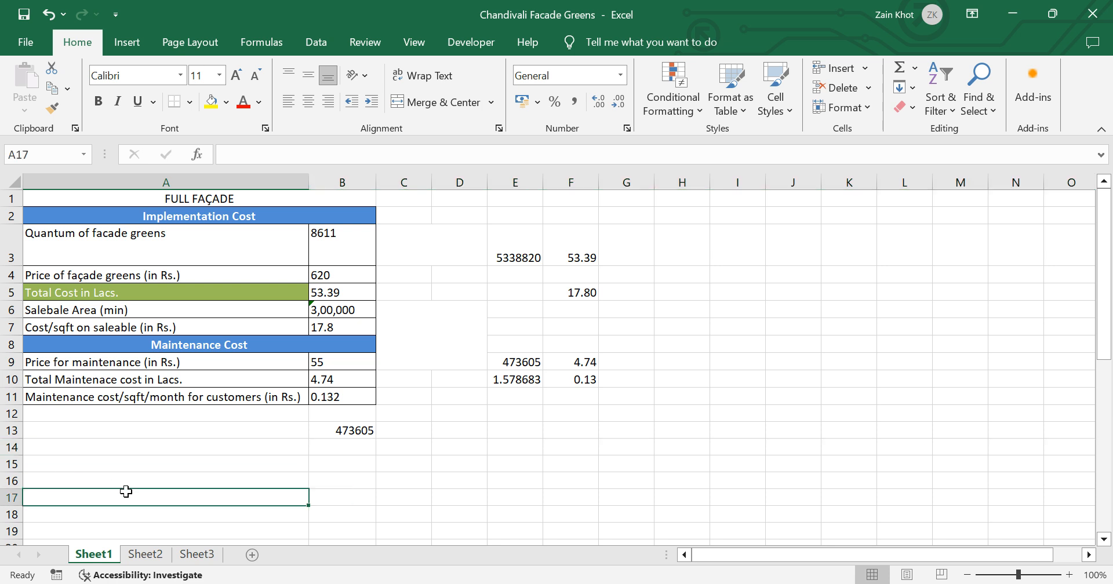
scroll(241, 467, down, 2)
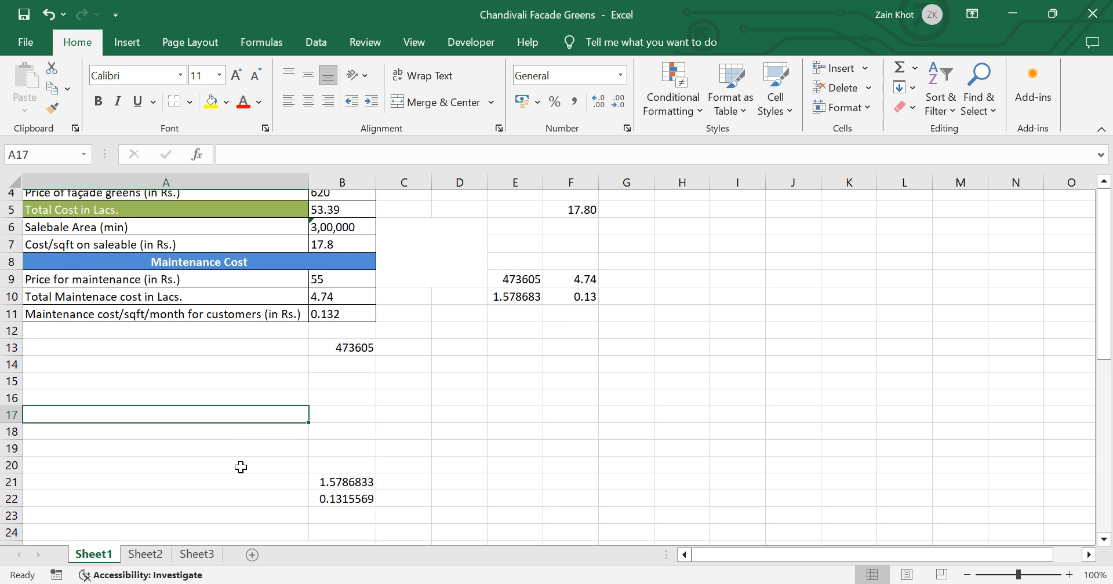
key(shift+space)
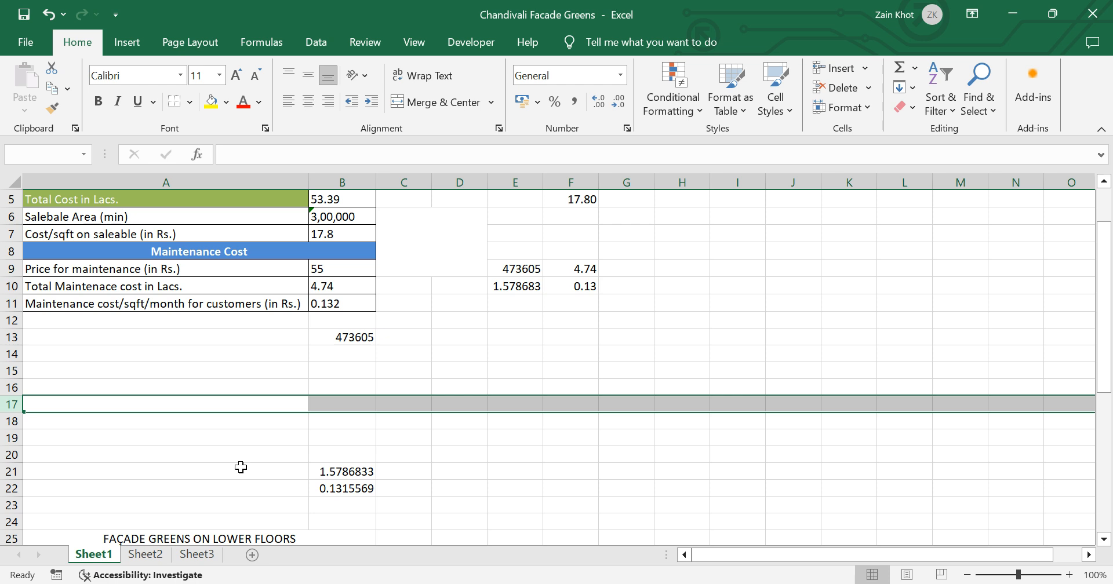
key(ctrl+minus)
key(ctrl+minus)
key(ctrl+minus)
key(ctrl+minus)
key(Up)
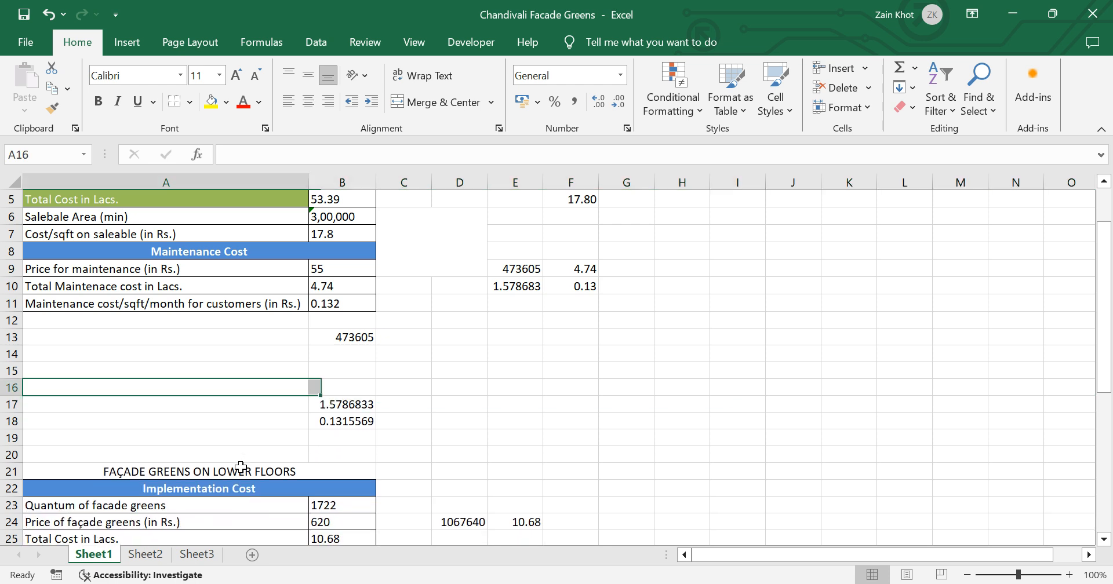
Step: Select the entire row 16 and insert seven blank rows there
key(Up)
key(shift+space)
key(Down)
key(Up)
key(shift+space)
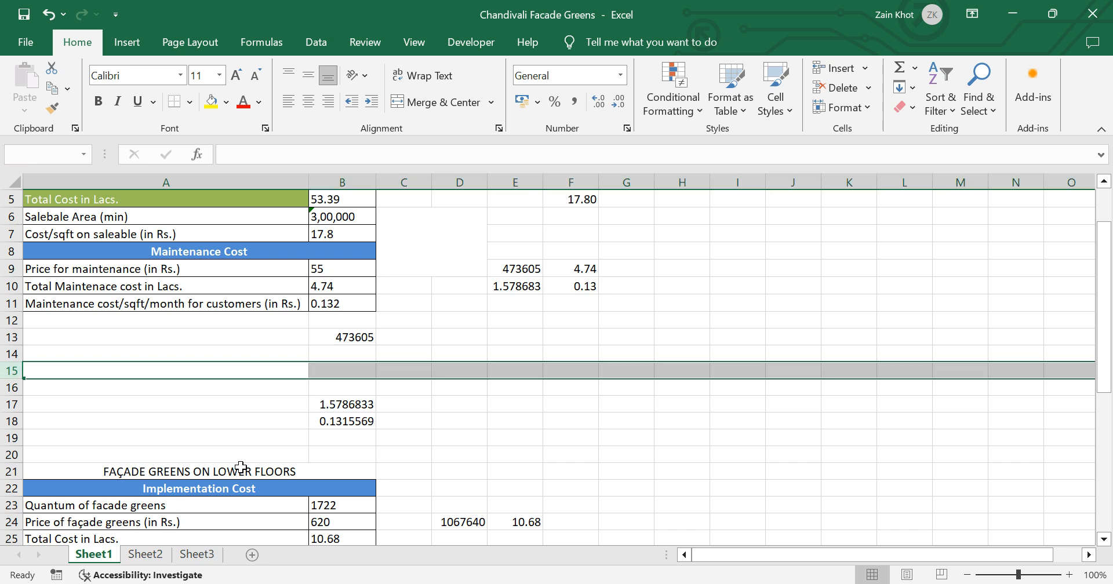
key(Down)
key(shift+space)
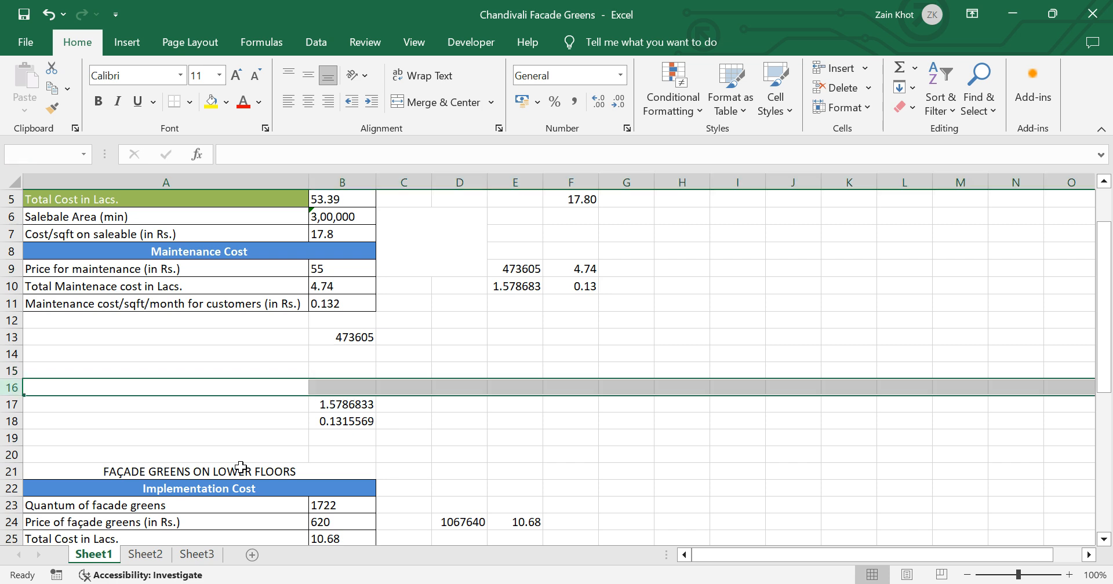
key(ctrl+shift+plus)
key(ctrl+shift+plus)
key(ctrl+shift+plus)
key(ctrl+shift+plus)
key(ctrl+shift+plus)
key(ctrl+shift+plus)
key(ctrl+shift+plus)
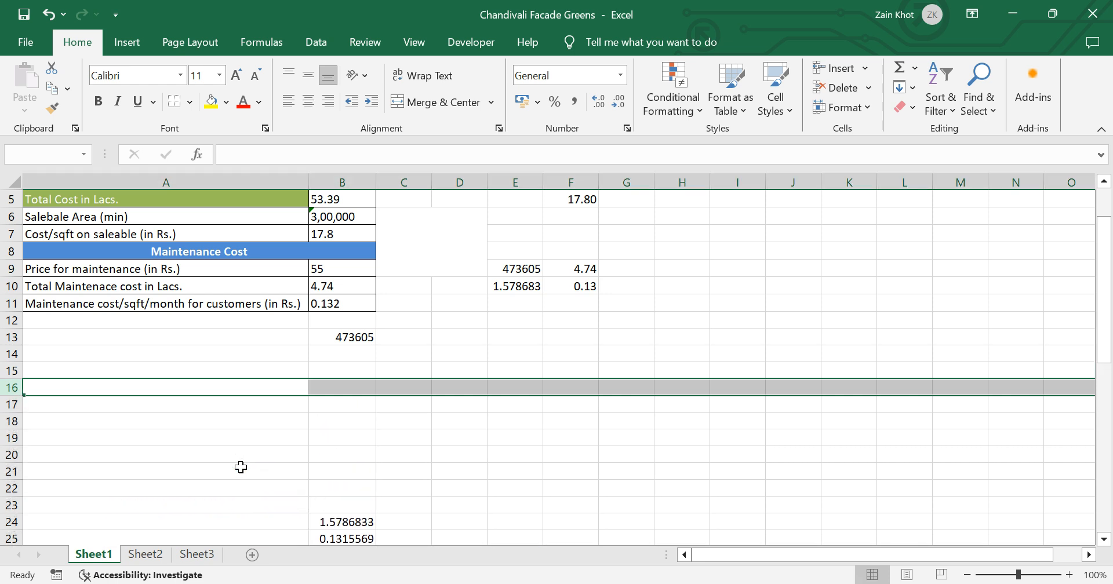
Step: Delete the eight blank rows starting at row 16, then delete the two blank rows 14 and 15
key(ctrl+minus)
key(ctrl+minus)
key(ctrl+minus)
key(ctrl+minus)
key(ctrl+minus)
key(ctrl+minus)
key(ctrl+minus)
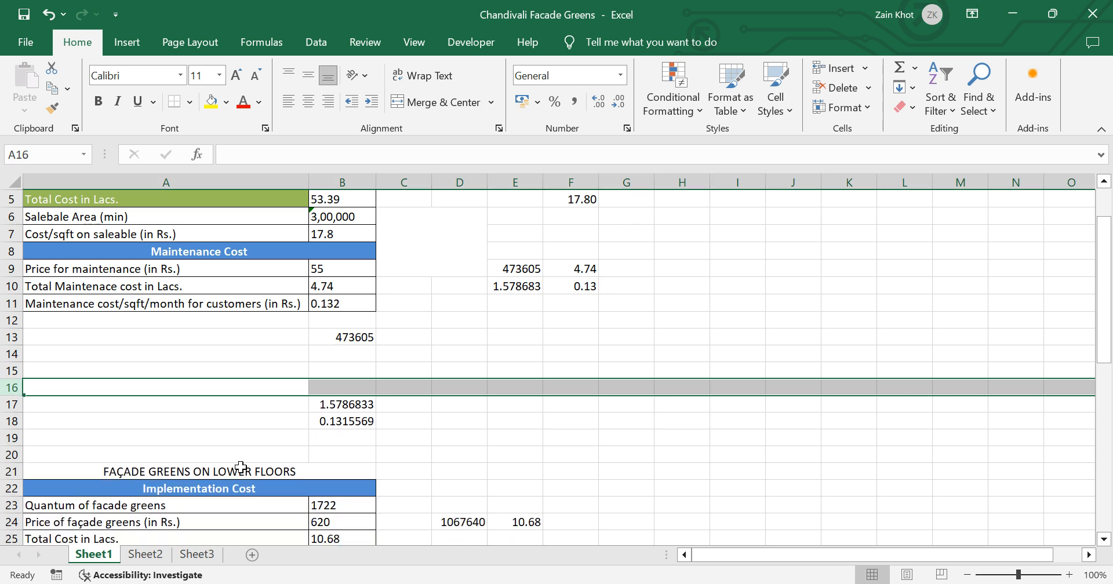
key(ctrl+minus)
key(Up)
key(Up)
key(shift+space)
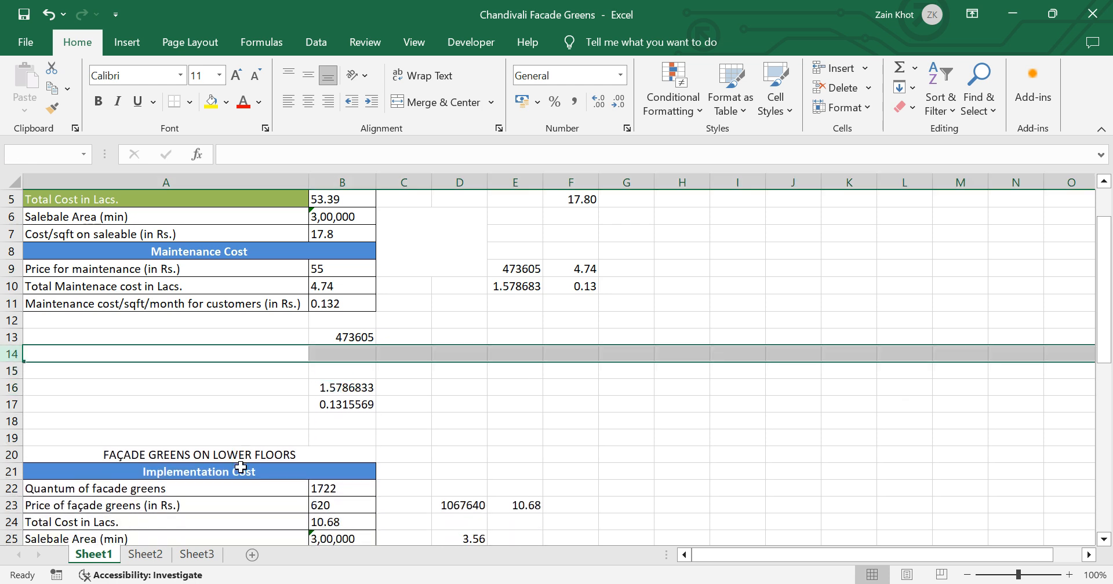
key(shift+Down)
key(ctrl+minus)
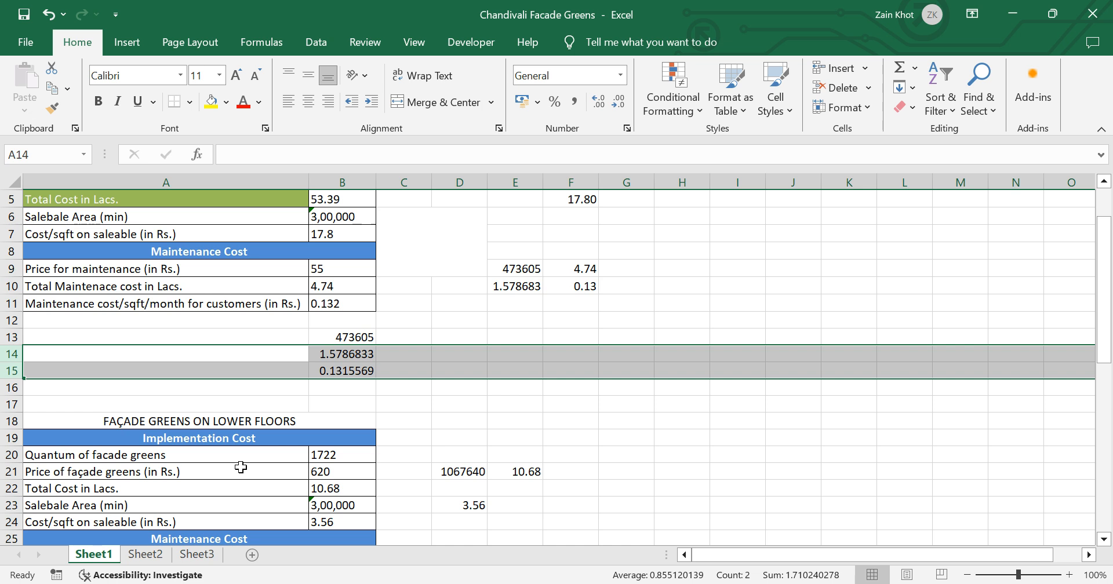
Step: Try selecting whole columns from cells D14 and C14, then select the entire row 14 from cell E14
key(Right)
key(Right)
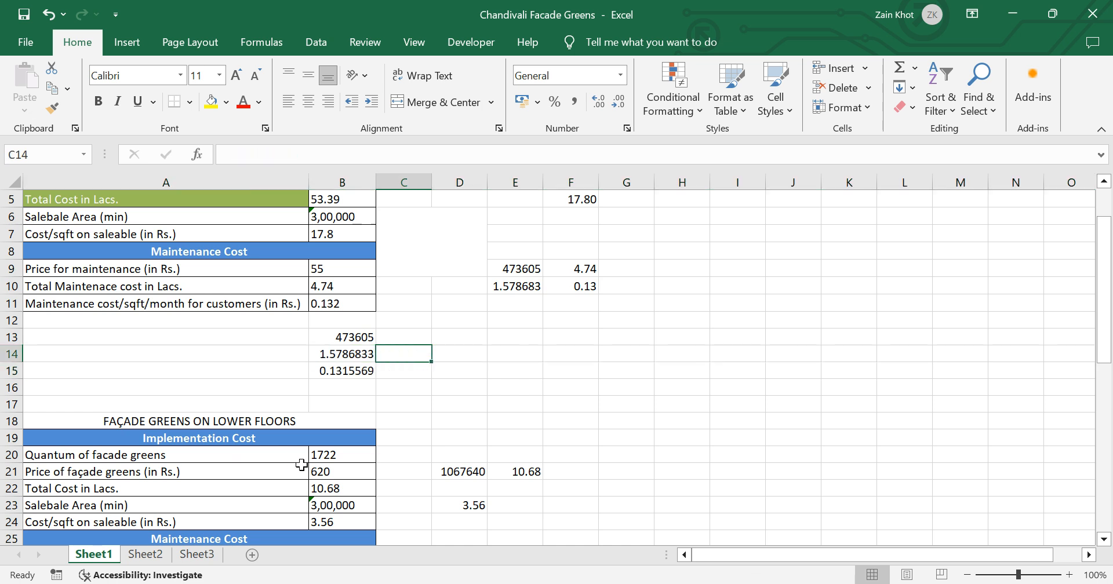
click(476, 353)
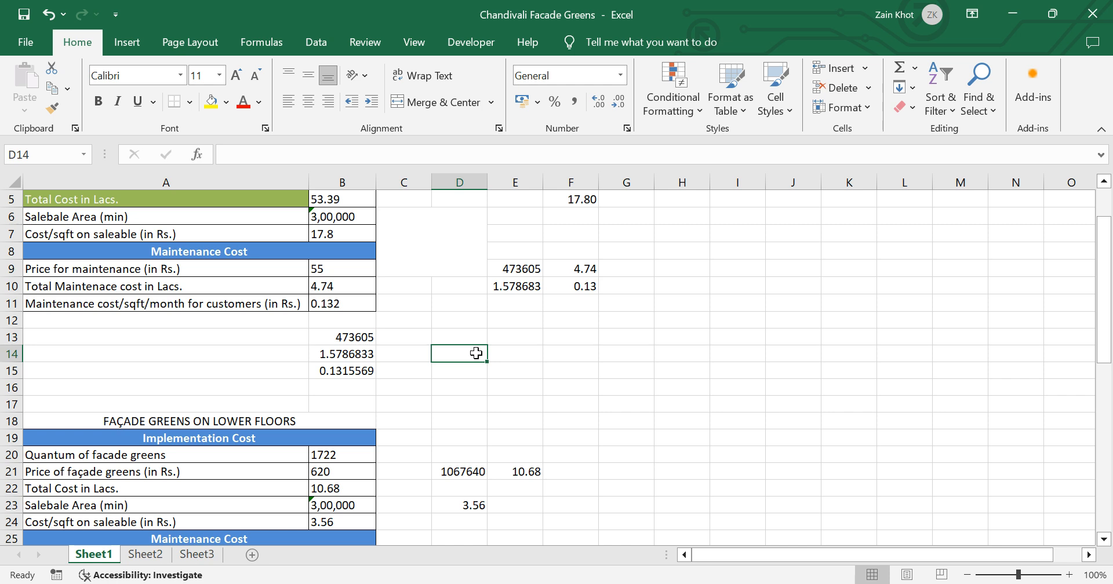
key(shift+Left)
key(ctrl+space)
key(Right)
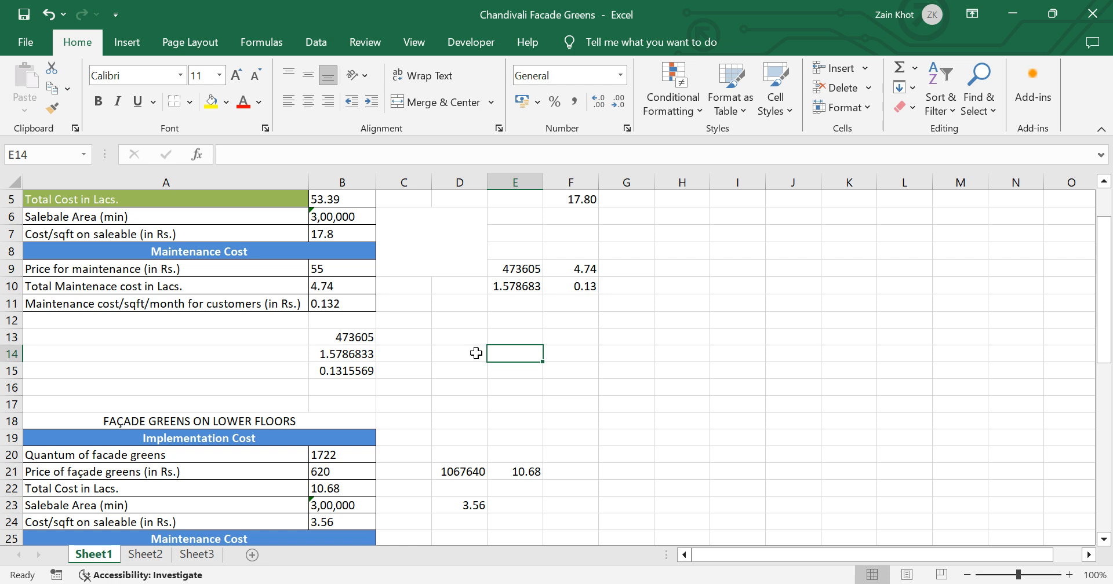
key(shift+space)
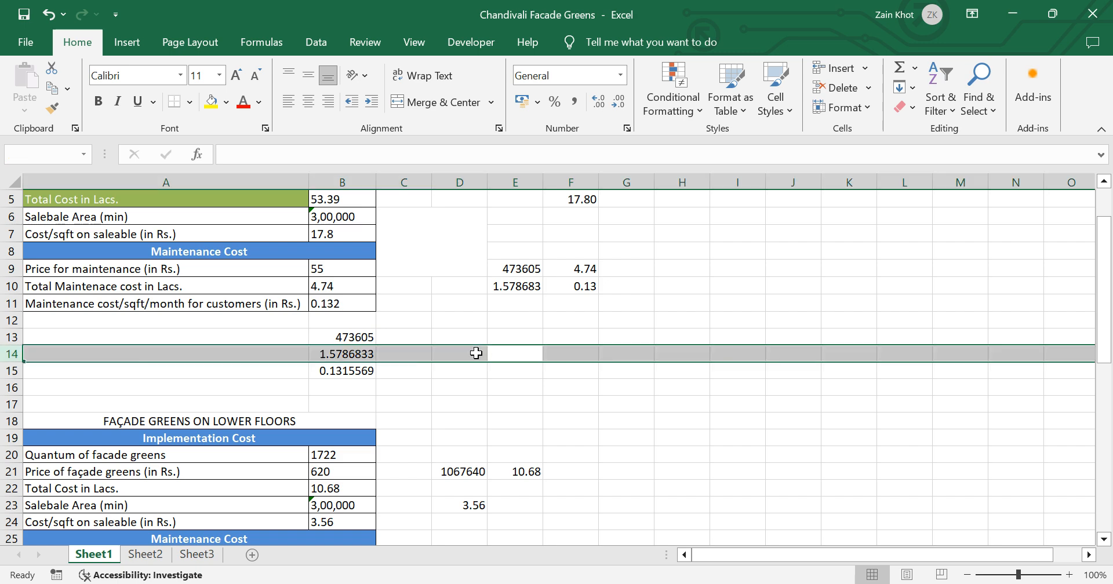
Step: Try whole-column and whole-row selection from cell I14, then select the entire column J from cell J14
key(Right)
key(Right)
key(Right)
key(Right)
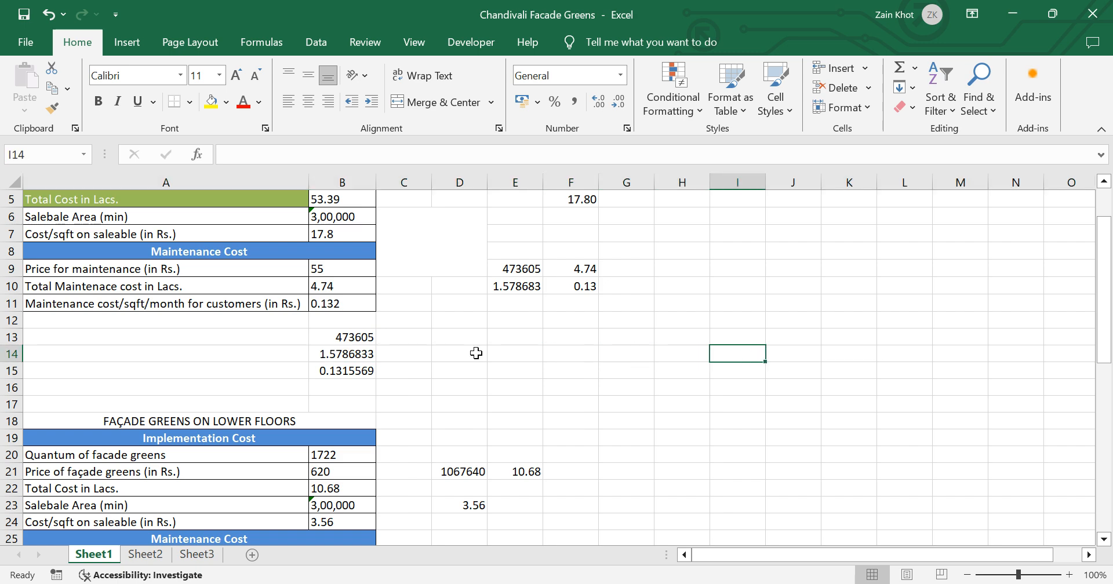
key(ctrl+space)
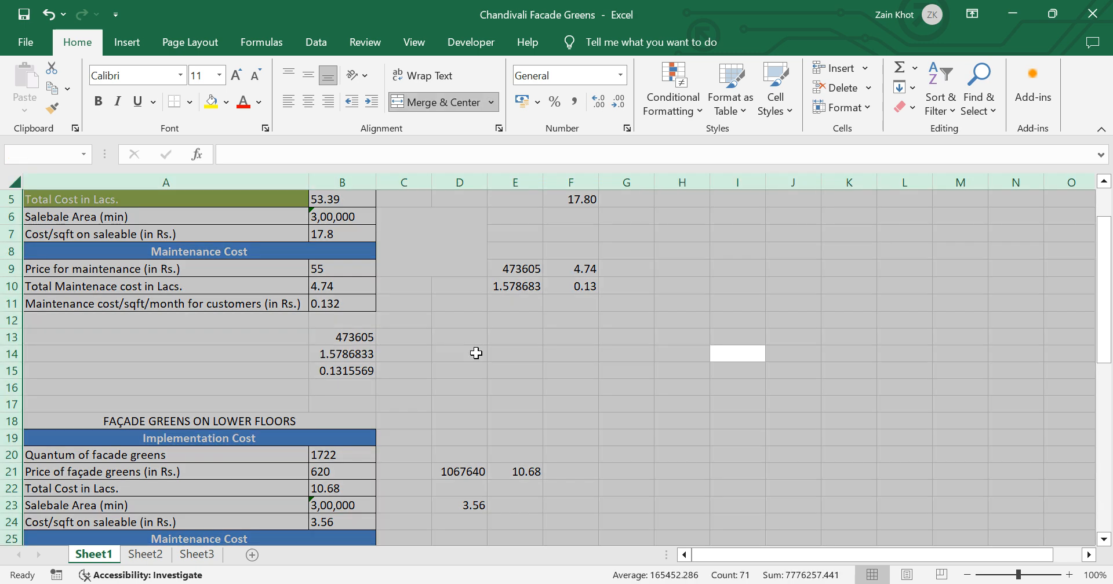
key(shift+space)
key(Right)
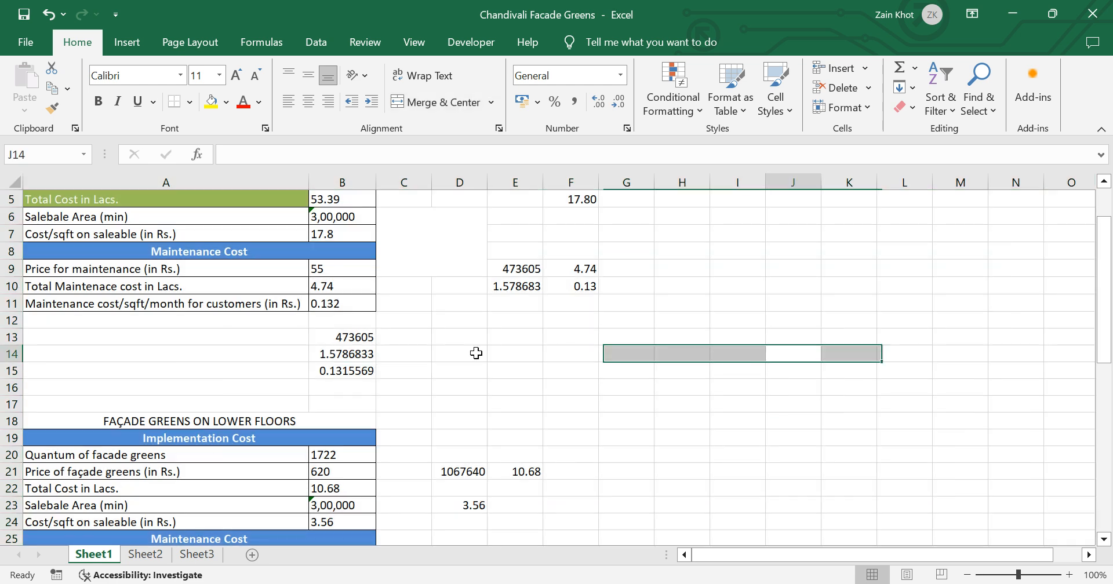
key(ctrl+space)
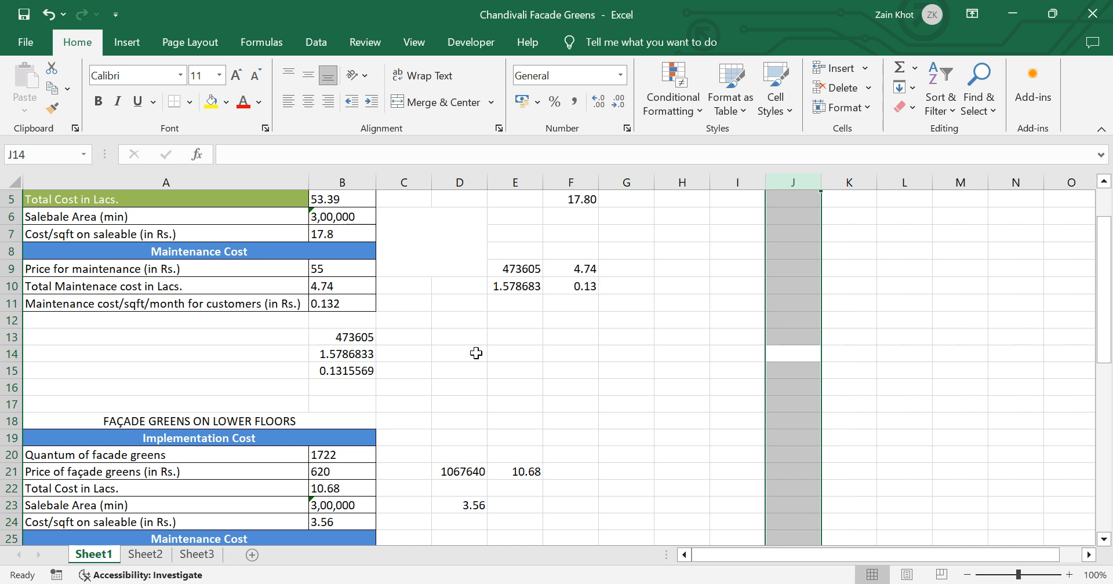
Step: Insert five blank columns before column F
key(Left)
key(Left)
key(Left)
key(Left)
key(Up)
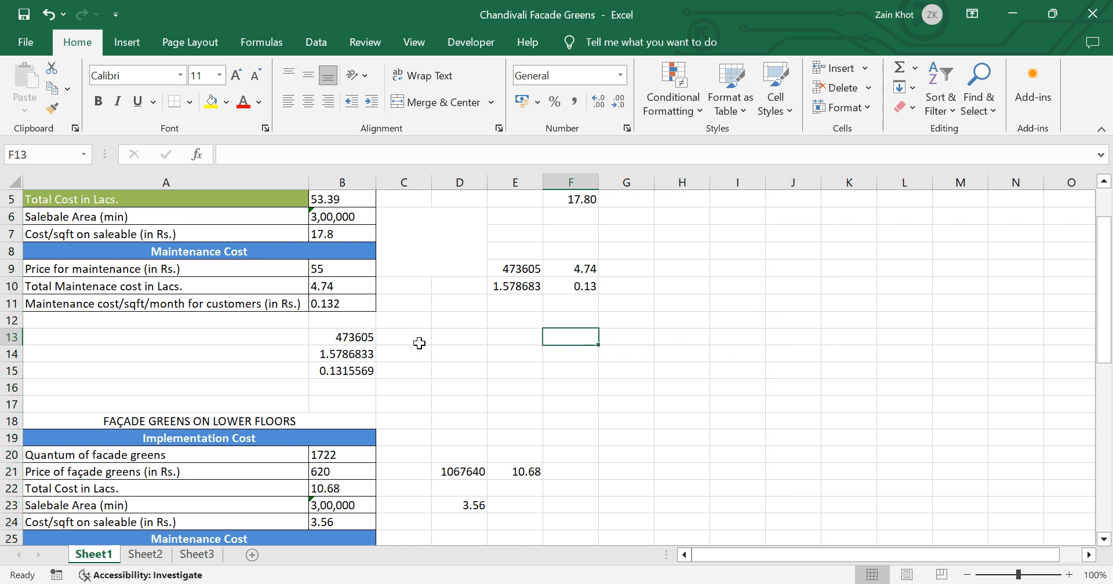
click(571, 178)
key(ctrl+shift+plus)
key(ctrl+shift+plus)
key(ctrl+shift+plus)
key(ctrl+shift+plus)
key(ctrl+shift+plus)
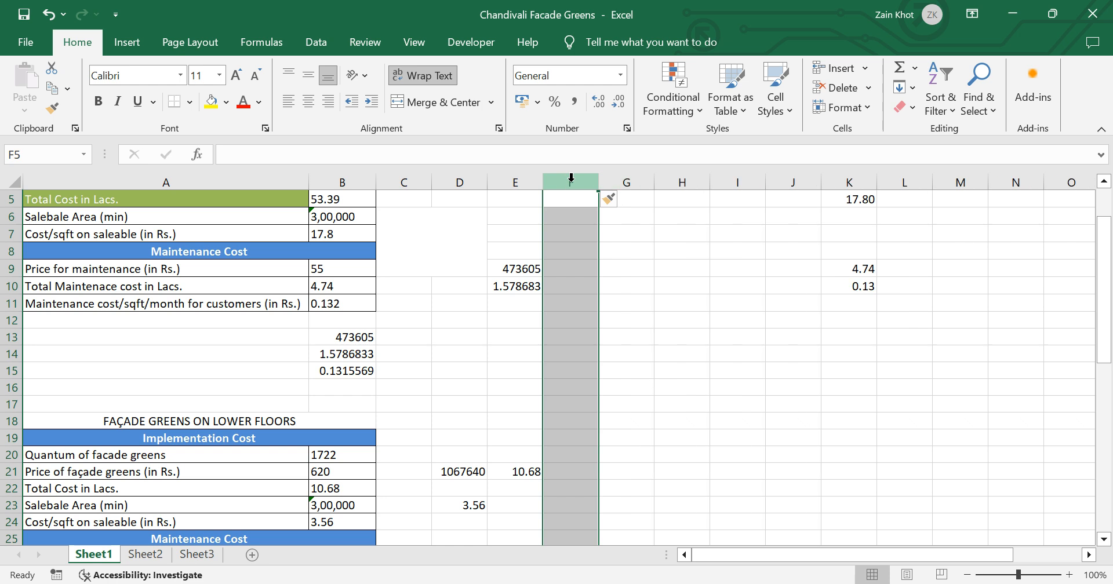
Step: Delete the five inserted blank columns at column F and deselect the column
key(ctrl+minus)
key(ctrl+minus)
key(ctrl+minus)
key(ctrl+minus)
key(ctrl+minus)
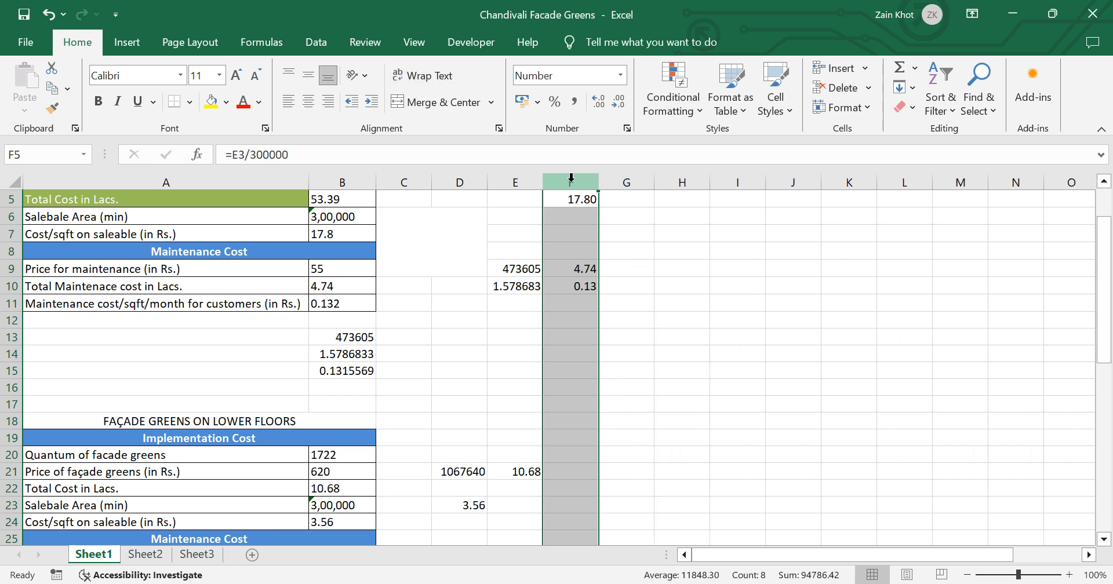
click(825, 286)
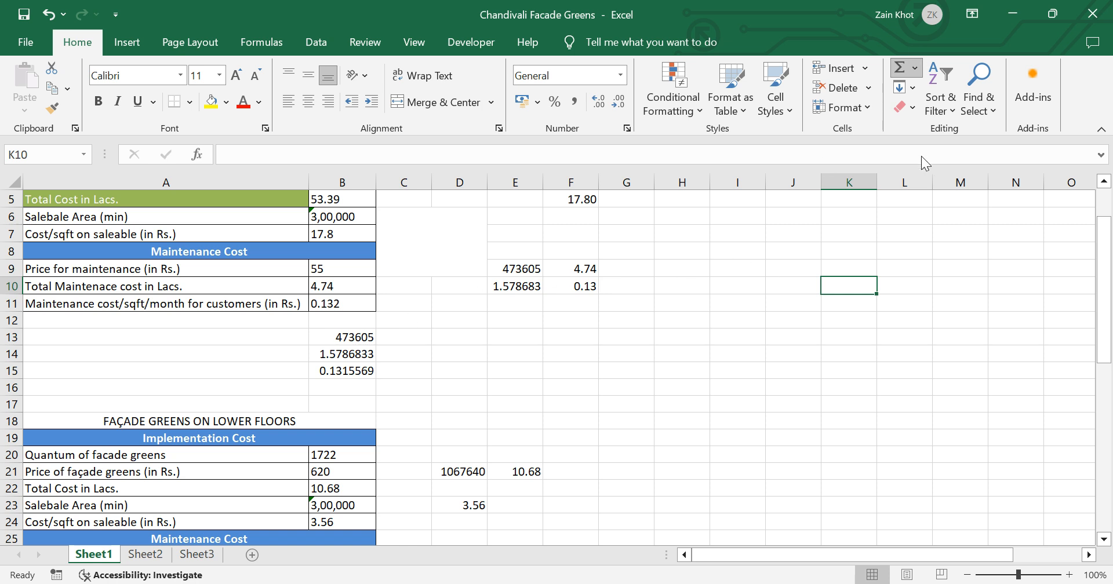
Step: Enter the formula =SUM(B9:B11) in cell B12 below the maintenance cost values
click(341, 321)
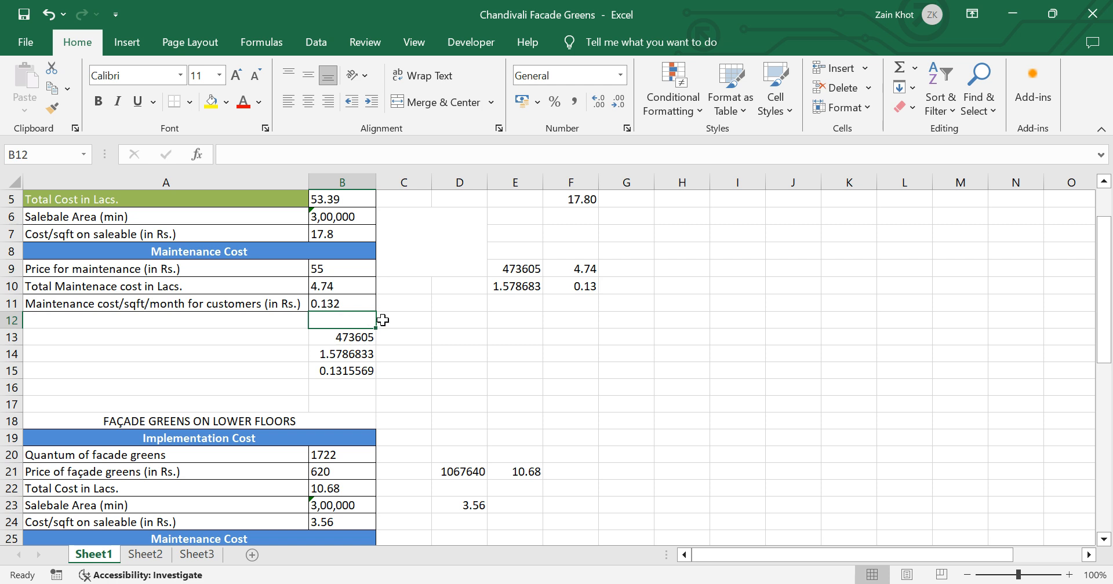
text(=)
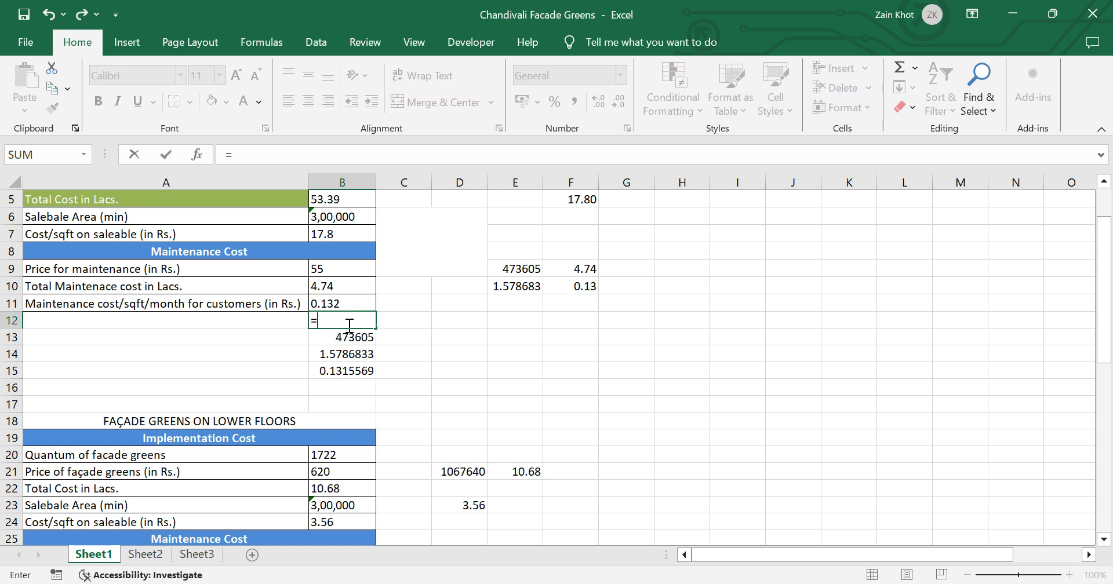
text(sum()
click(340, 269)
key(shift+Down)
key(shift+Down)
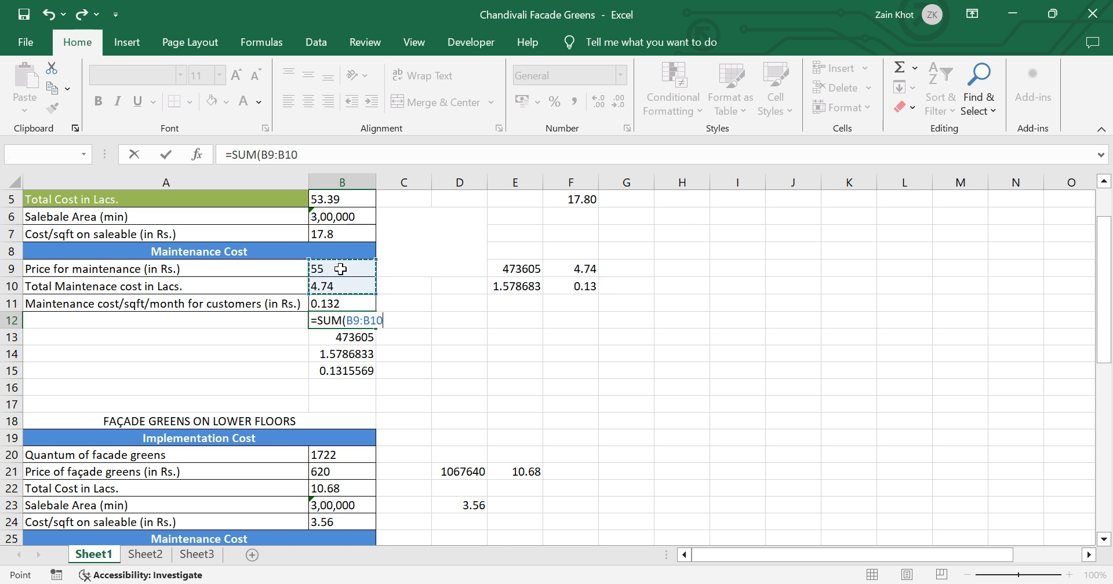
text())
key(ctrl+Return)
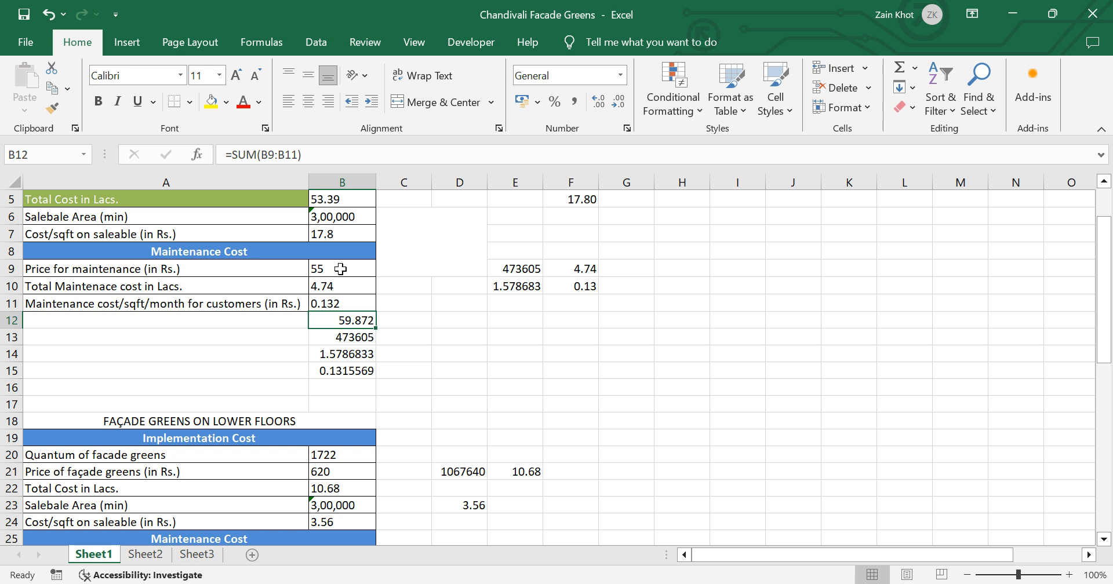
Step: Inspect the SUM formula's referenced range in B12, then clear the cell
key(F2)
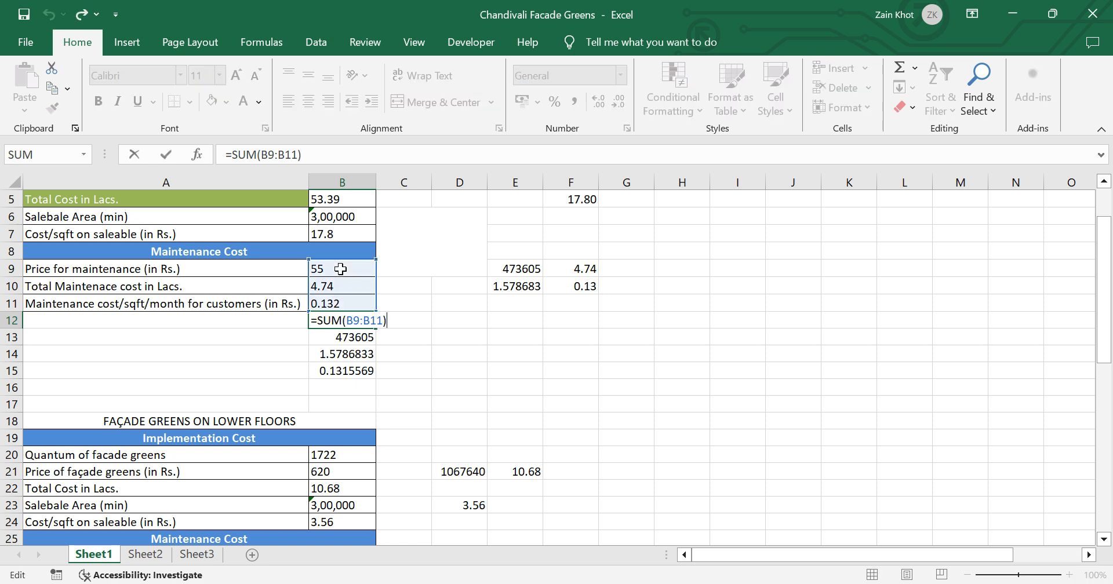
key(Escape)
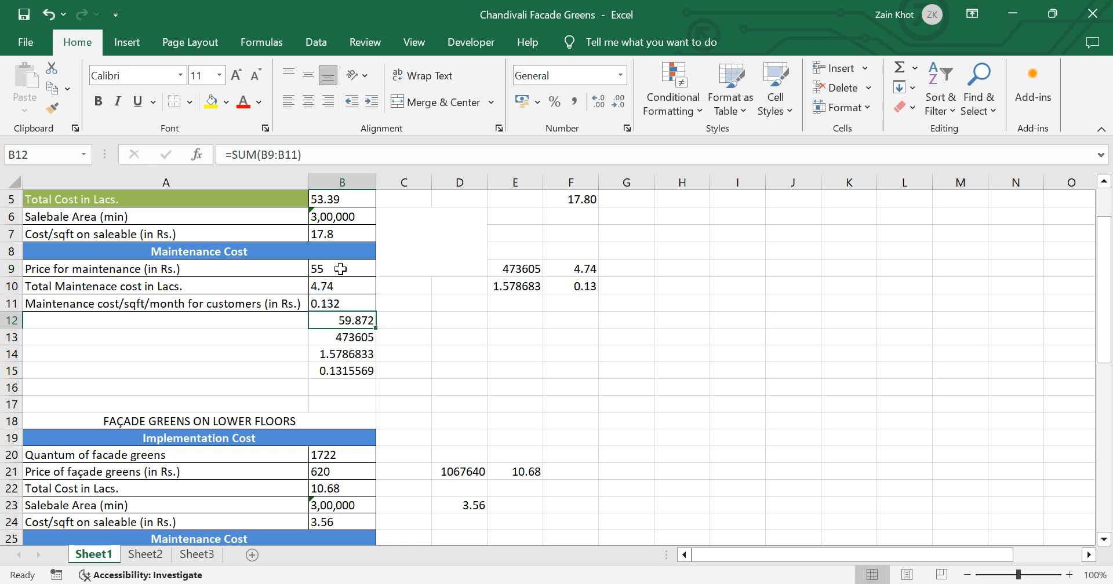
key(Delete)
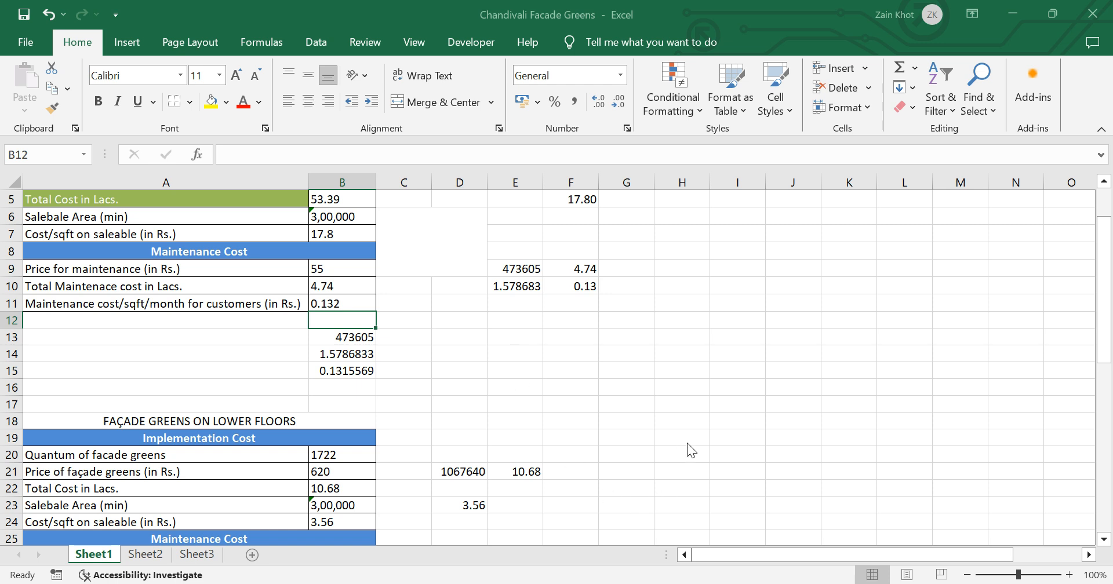
key(Down)
key(Down)
key(Down)
key(Down)
key(Down)
key(Down)
key(Down)
key(Down)
key(Down)
key(Left)
key(Down)
key(Down)
key(Down)
key(Down)
key(Down)
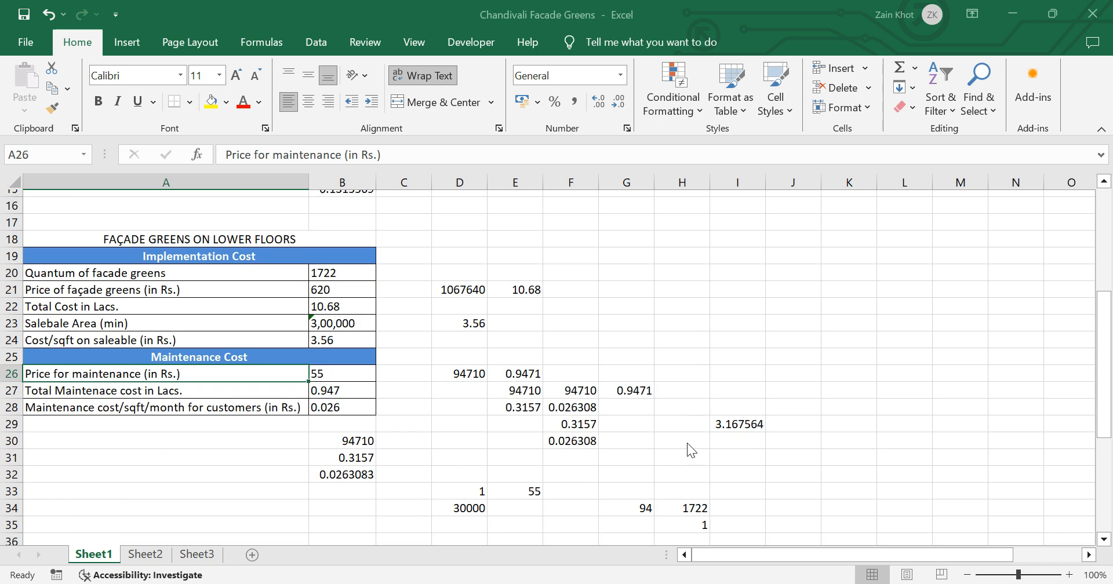
Step: Search the sheet for the word "Price" and go through its matches one after another in column A
key(Up)
key(Up)
key(Up)
key(Up)
key(Up)
key(Up)
key(Up)
key(Up)
key(Up)
key(Up)
key(Up)
key(Up)
key(Up)
key(Up)
key(Up)
key(Up)
key(Up)
key(Up)
key(Up)
key(Up)
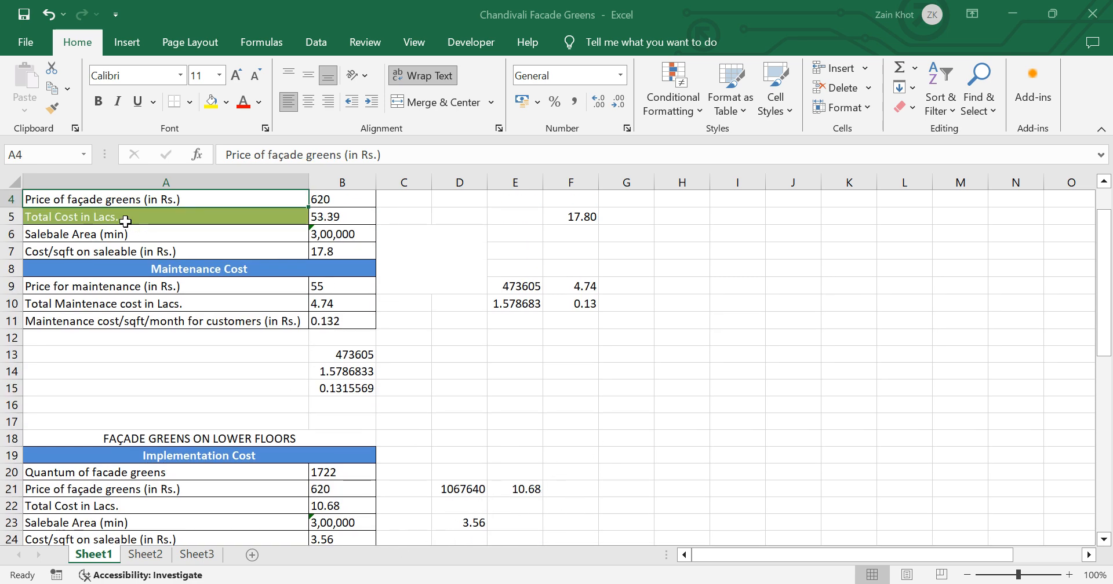
key(Down)
key(Down)
key(Down)
key(Down)
key(Down)
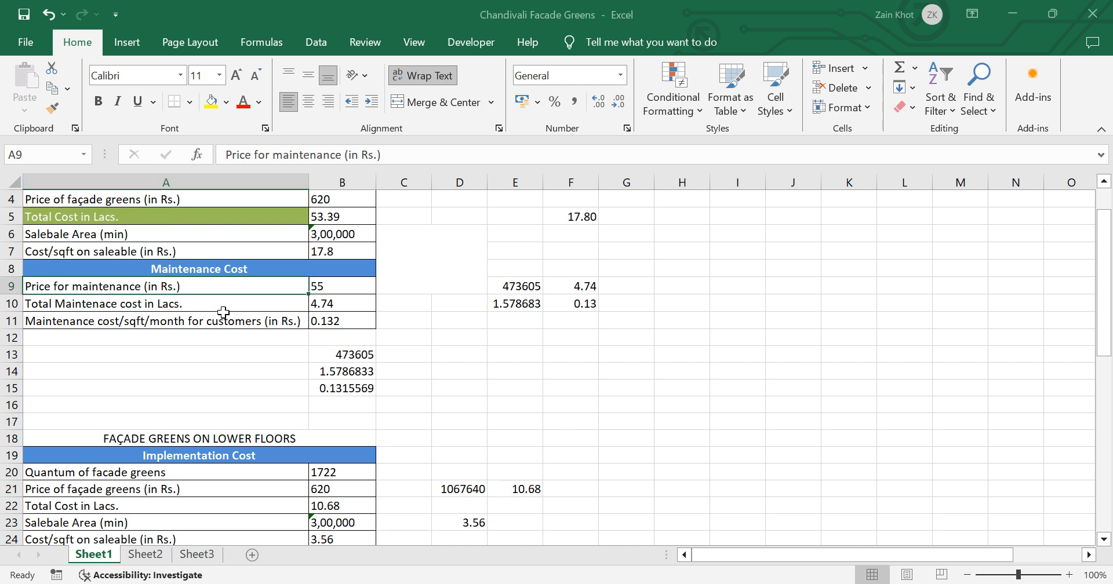
key(Down)
key(Down)
key(Down)
key(Down)
key(Down)
key(Down)
key(Down)
key(Down)
key(Down)
key(Down)
key(Down)
key(Down)
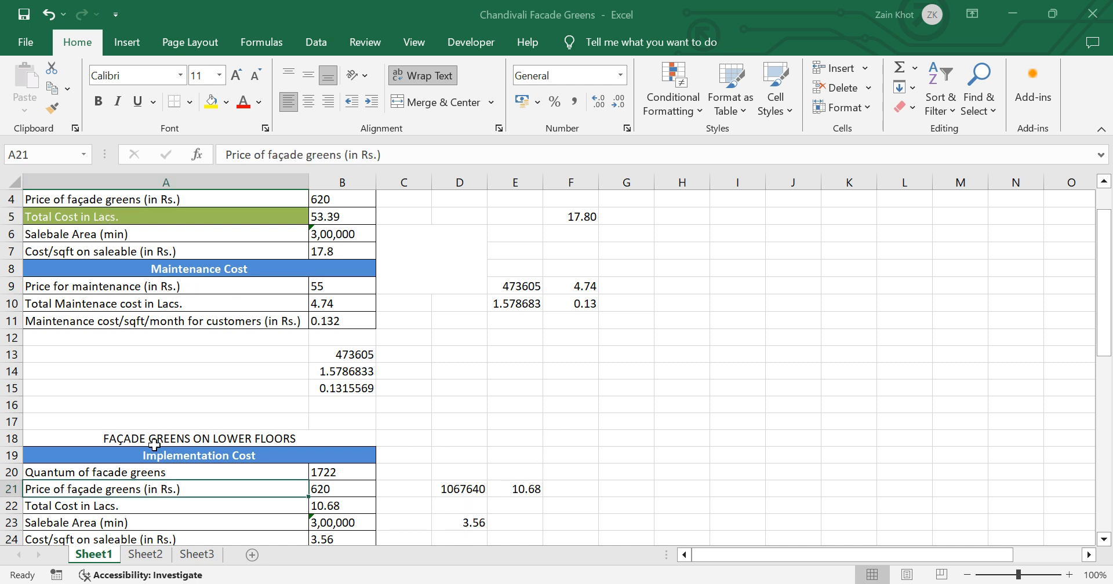
key(Down)
key(Down)
key(Down)
key(Down)
key(Down)
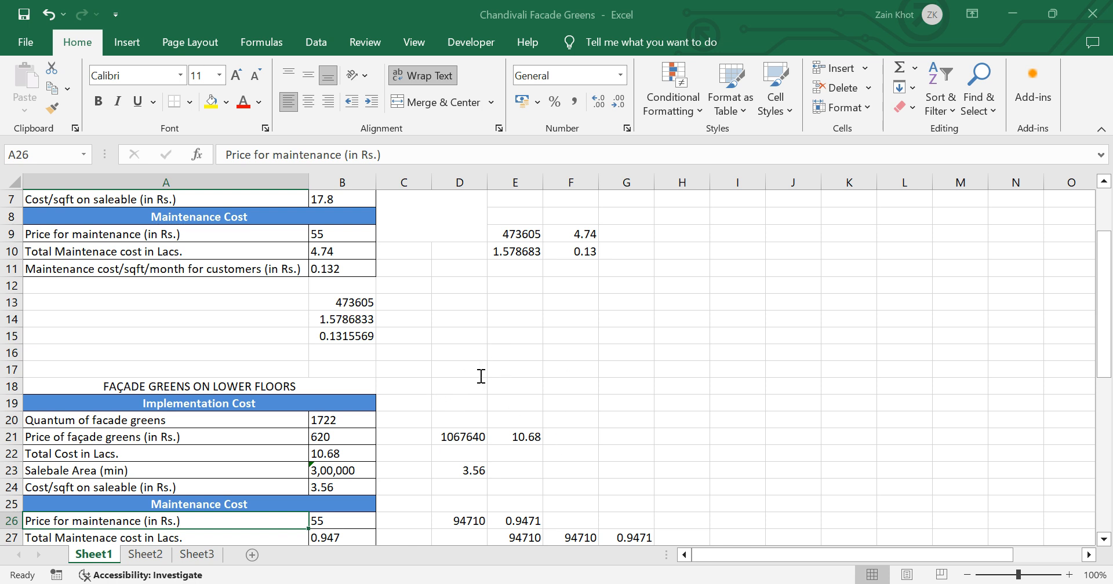
Step: Replace all occurrences of "Price" with "Money" in the sheet and review the labels in both cost tables
click(438, 438)
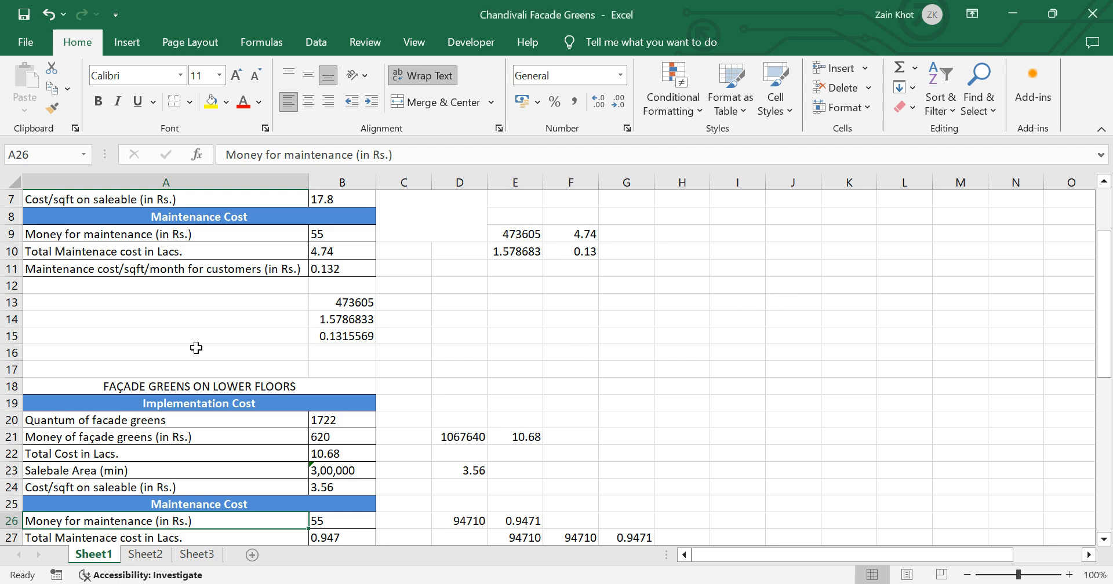
scroll(98, 379, up, 1)
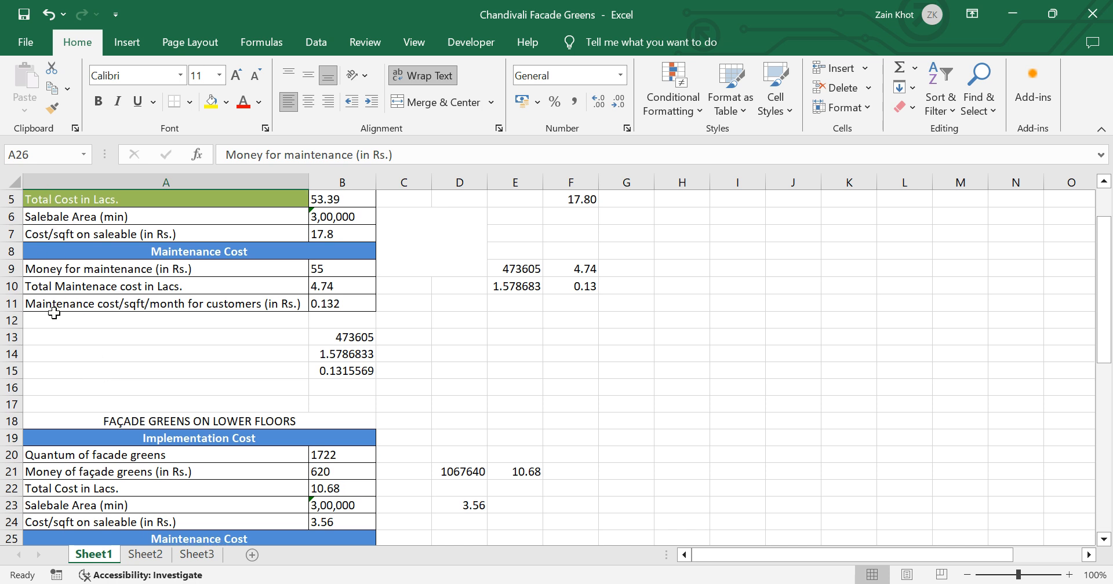
scroll(174, 469, down, 2)
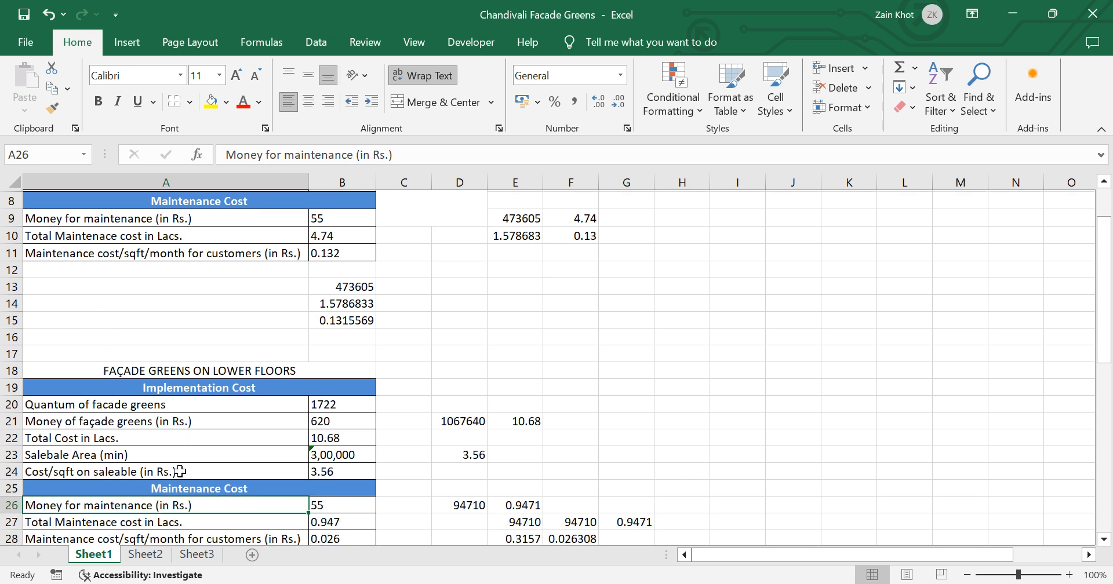
scroll(186, 462, up, 4)
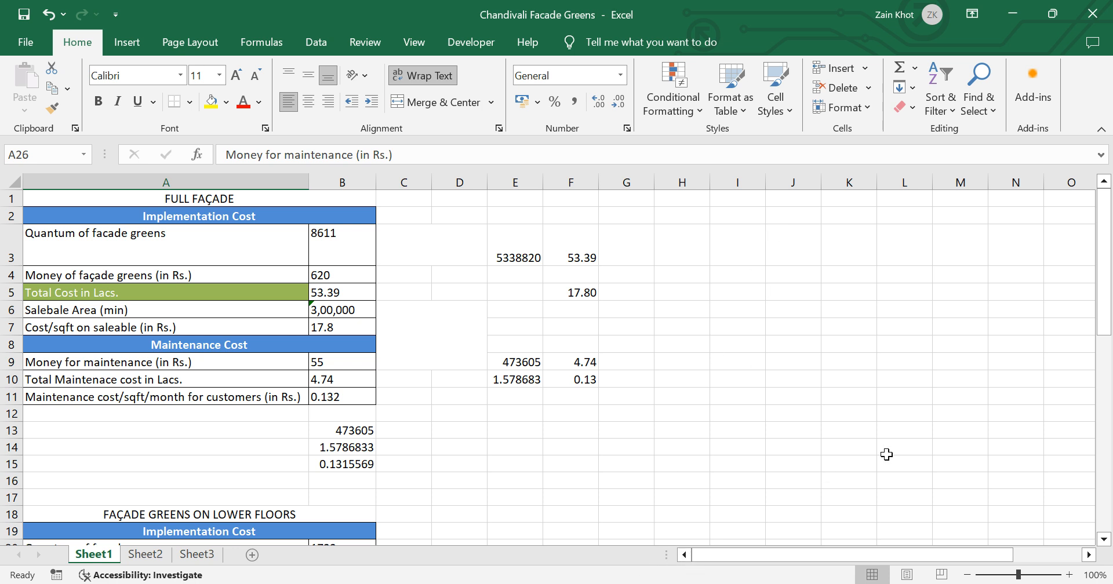
Step: Open Add-ins for a look, then leave it and select the empty cell F16
click(1025, 100)
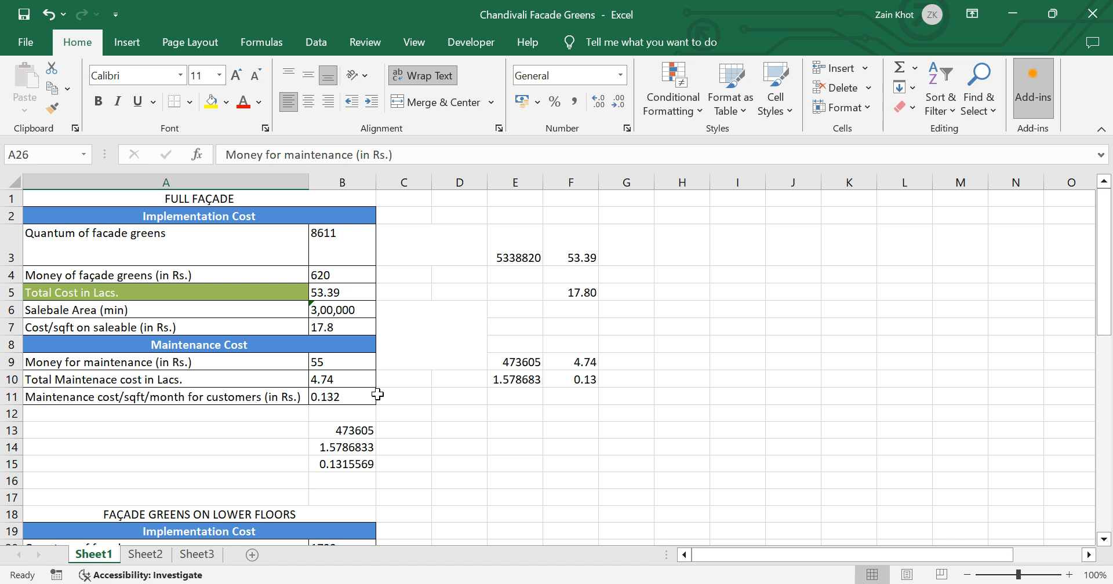
click(582, 482)
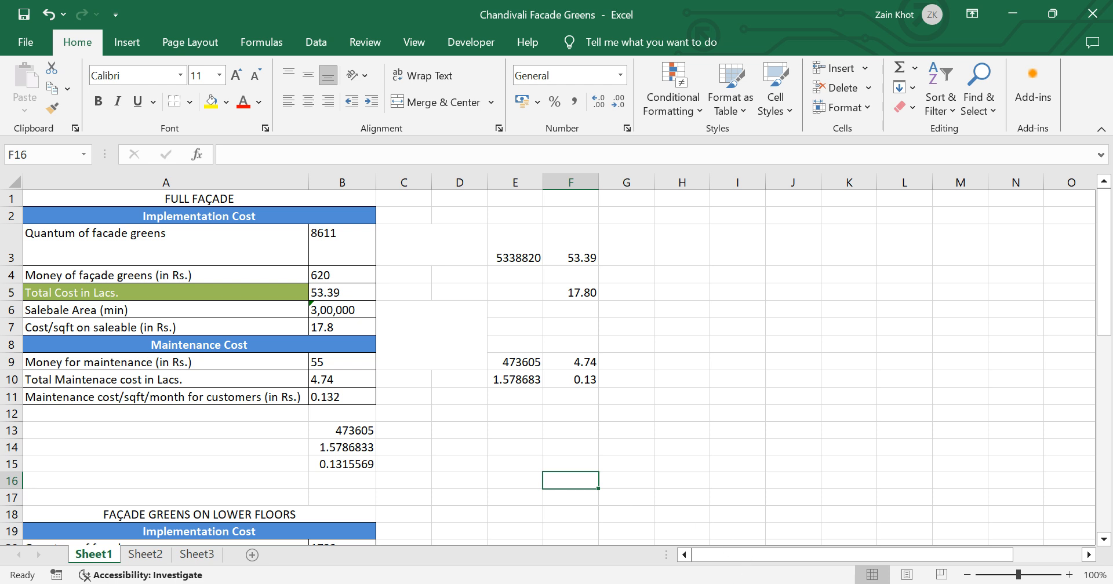